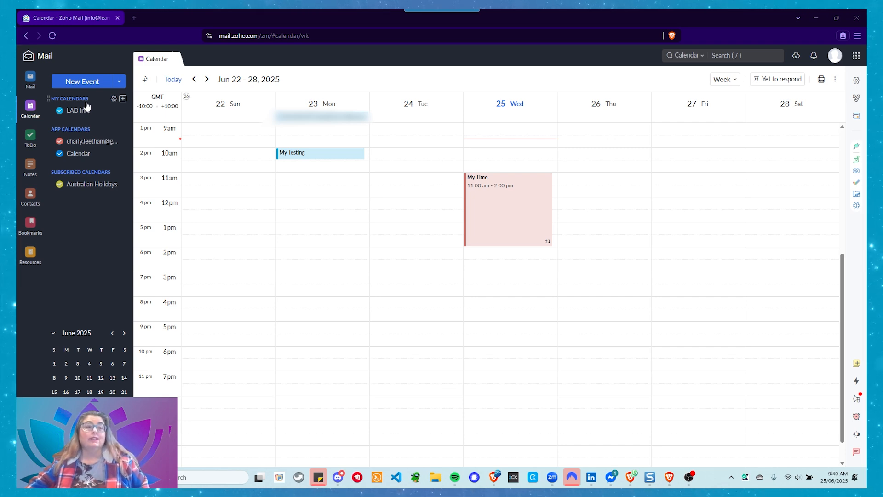
- Add a new personal calendar under My Calendars and name it "Work Day Schedule"
{"action": "left_click", "coordinate": [114, 99]}
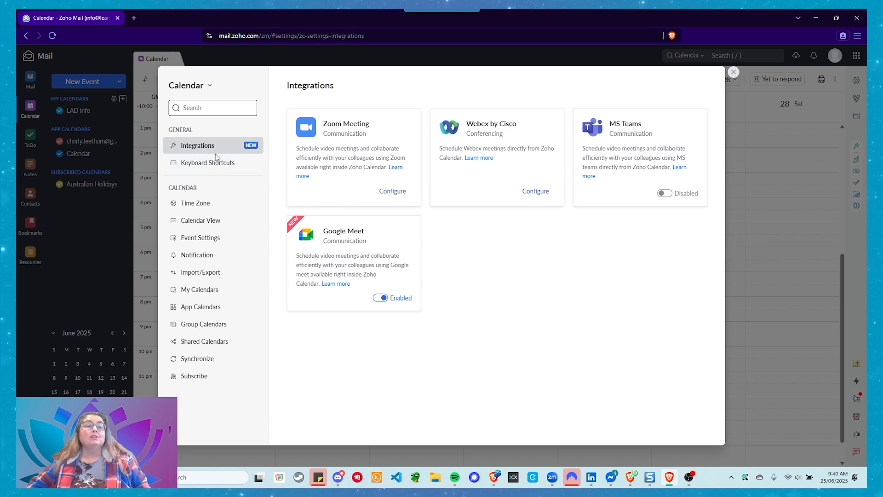
{"action": "left_click", "coordinate": [733, 72]}
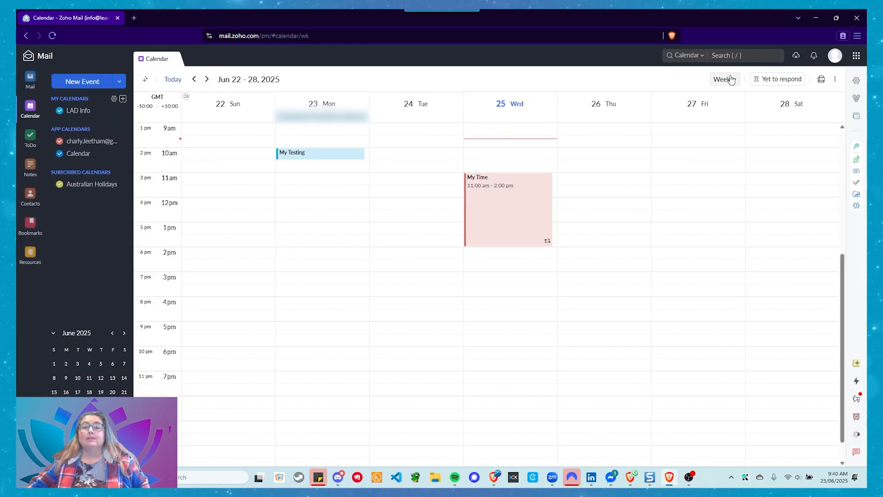
{"action": "left_click", "coordinate": [122, 99]}
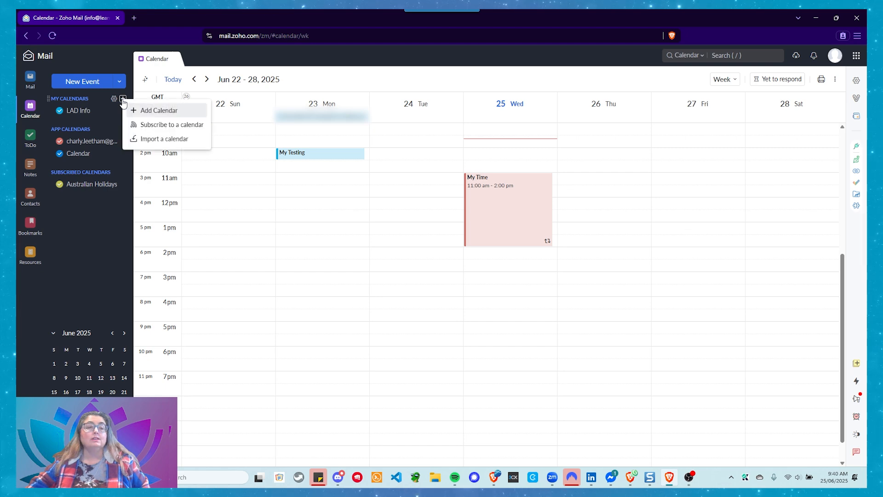
{"action": "left_click", "coordinate": [156, 115]}
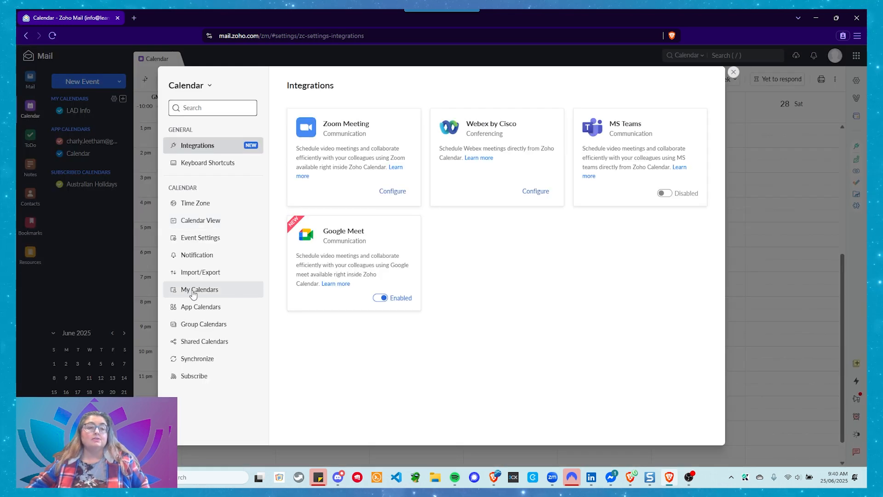
{"action": "left_click", "coordinate": [207, 293]}
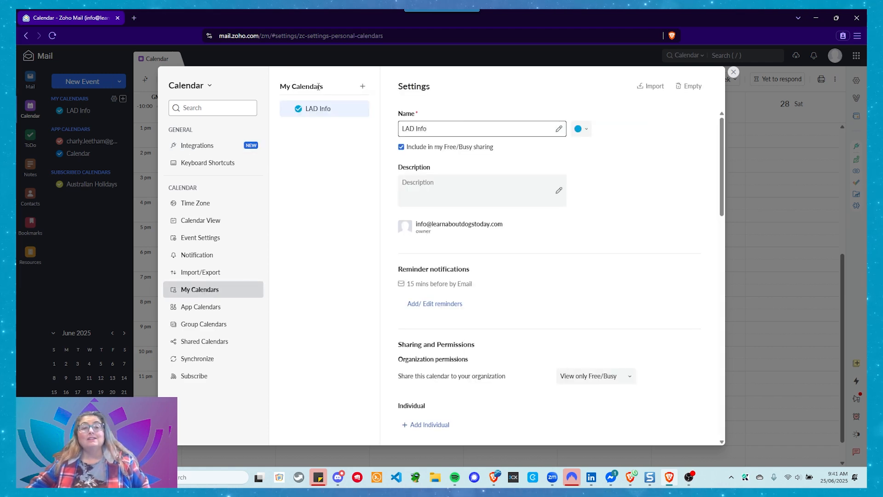
{"action": "left_click", "coordinate": [364, 87]}
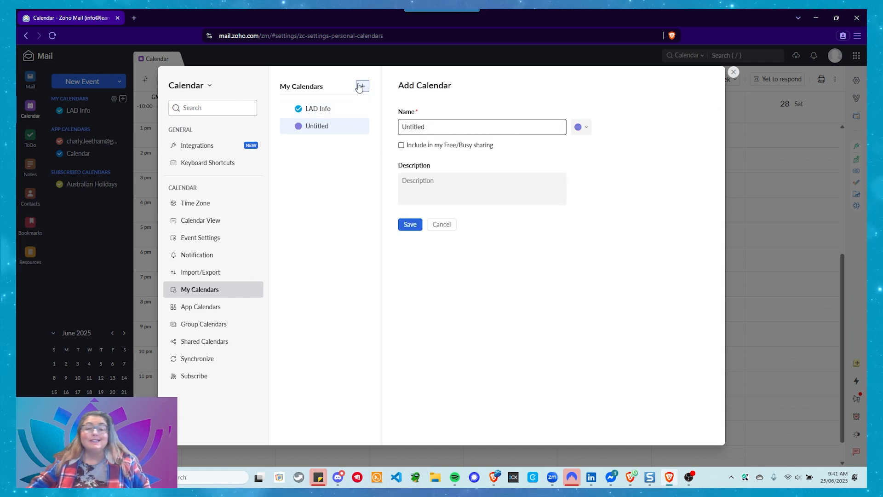
{"action": "double_click", "coordinate": [421, 127]}
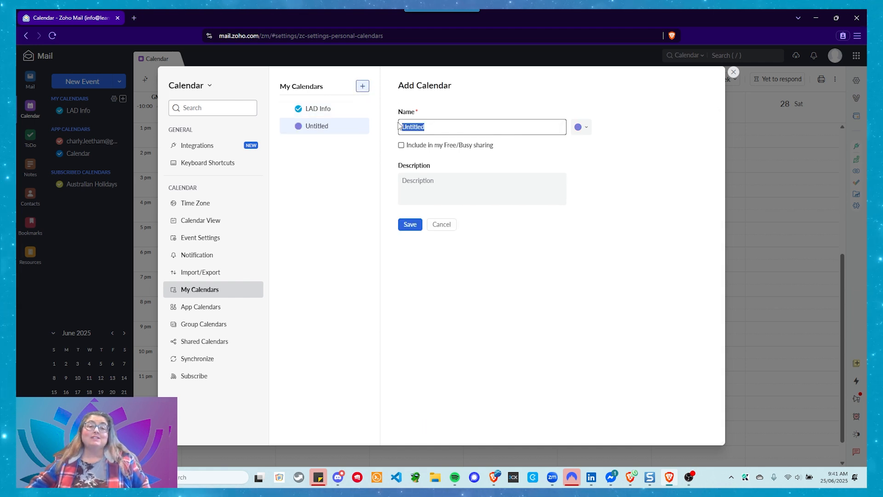
{"action": "type", "text": "Wrk"}
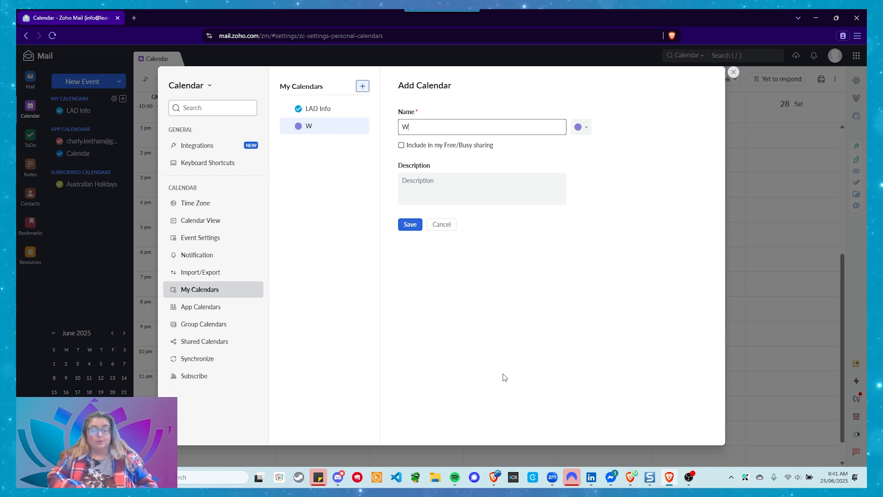
{"action": "key", "text": "BackSpace"}
{"action": "type", "text": "ork Day Schedule"}
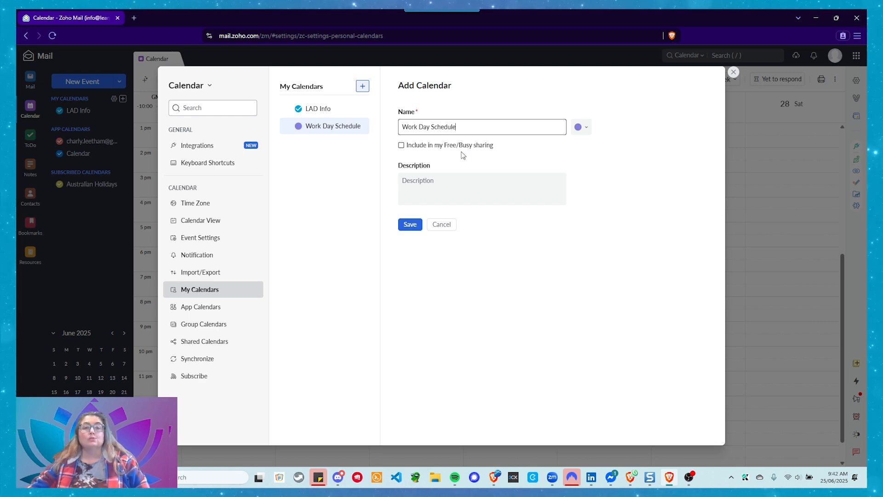
- Set the new calendar's colour to the purple swatch #4D14D8 with White text and apply it
{"action": "left_click", "coordinate": [586, 129]}
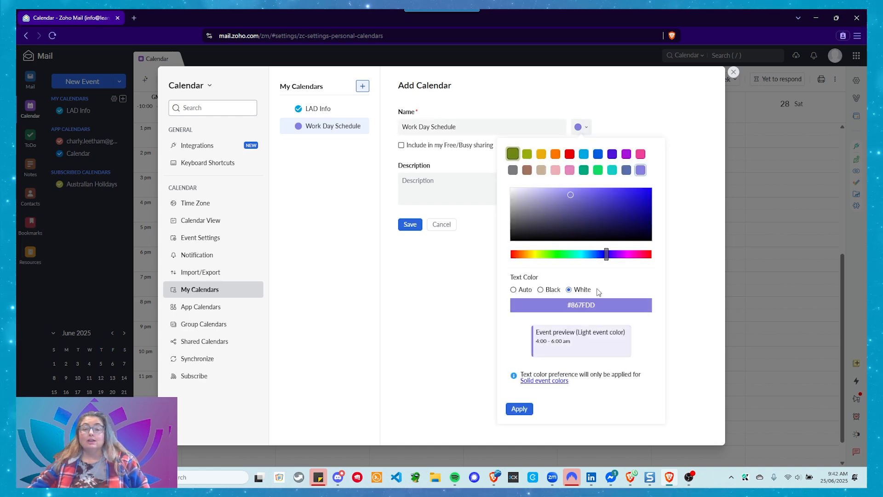
{"action": "left_click", "coordinate": [612, 154]}
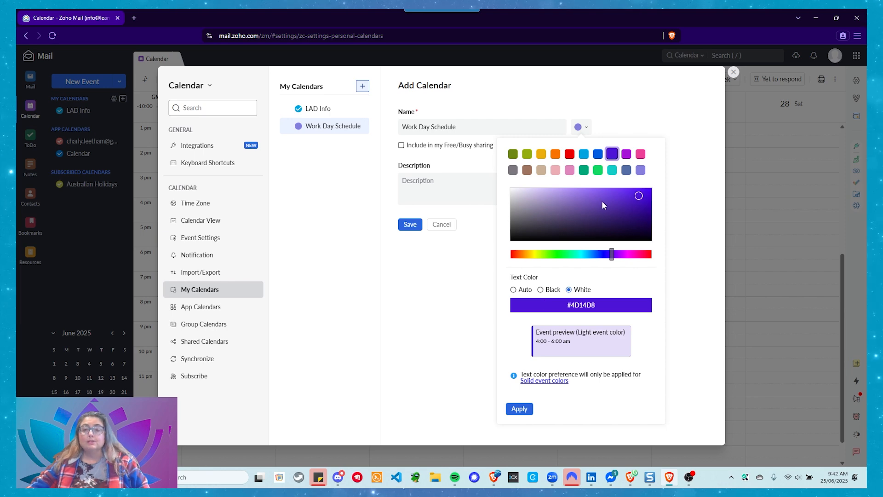
{"action": "left_click", "coordinate": [516, 290]}
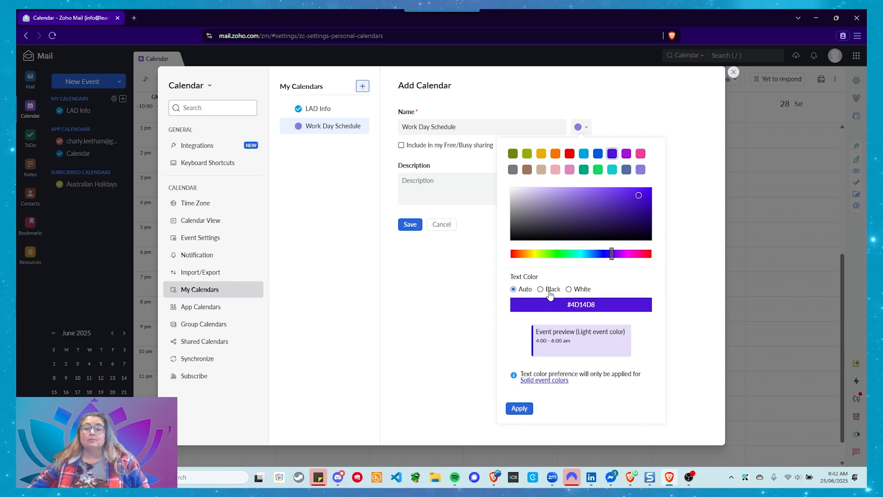
{"action": "left_click", "coordinate": [583, 290]}
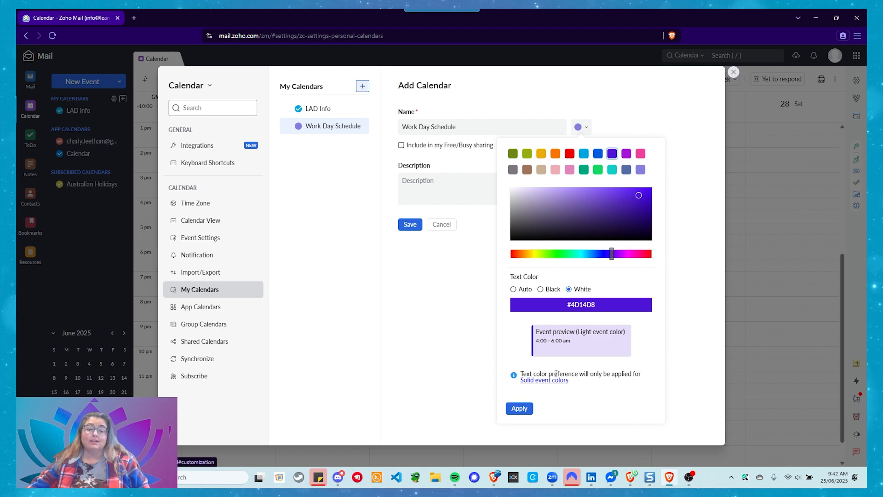
{"action": "left_click", "coordinate": [517, 408]}
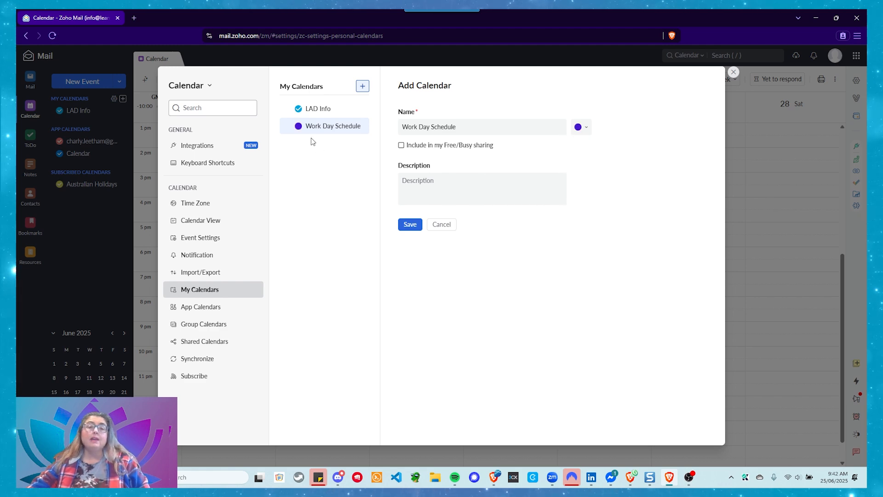
- Save the new Work Day Schedule calendar
{"action": "right_click", "coordinate": [336, 132]}
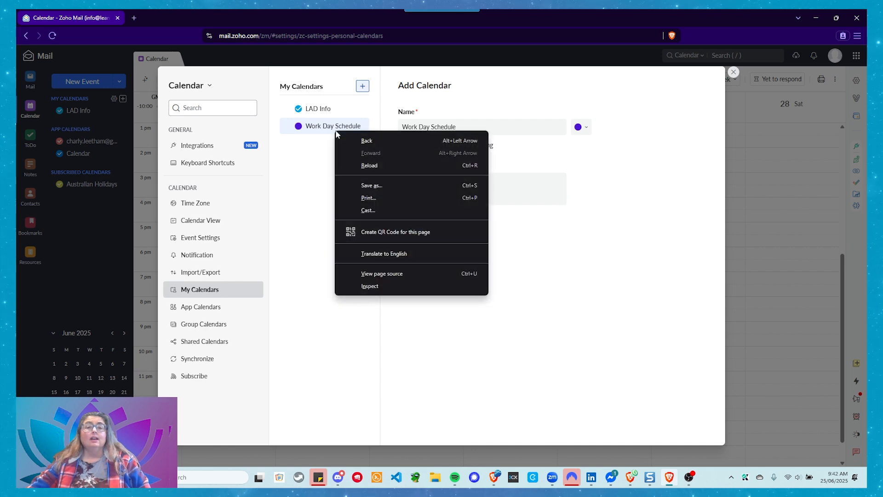
{"action": "left_click", "coordinate": [310, 171]}
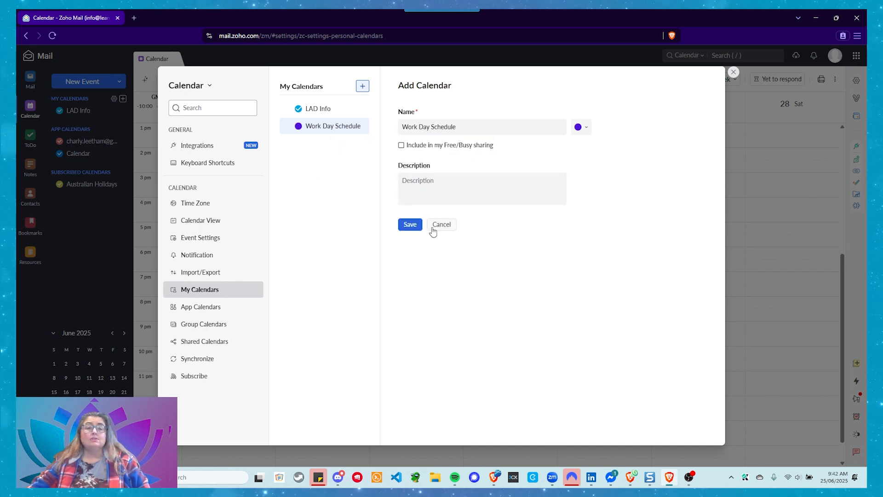
{"action": "left_click", "coordinate": [408, 225]}
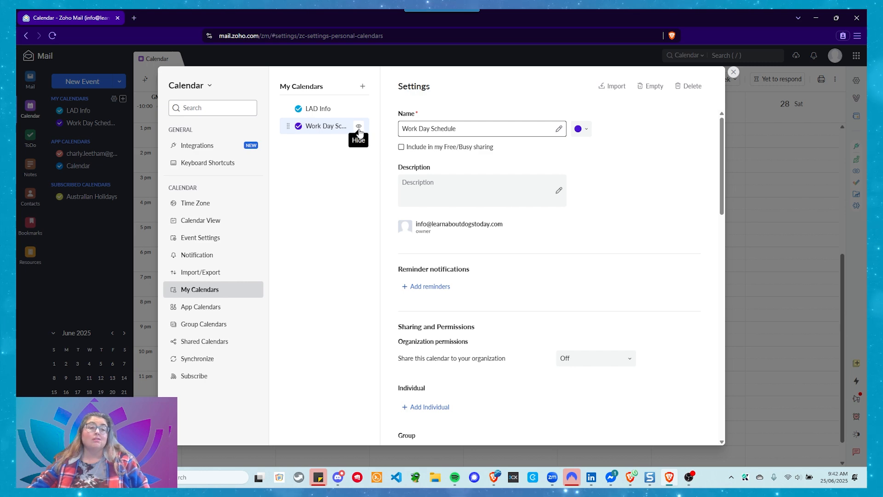
{"action": "right_click", "coordinate": [359, 133]}
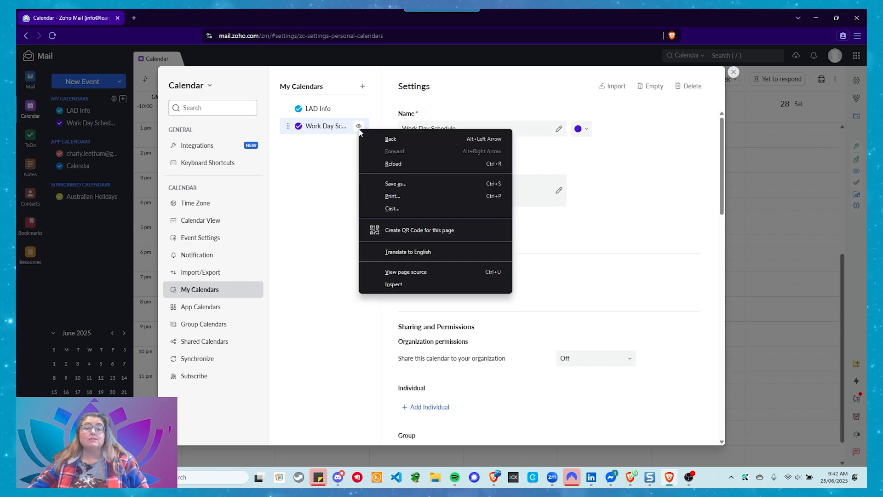
{"action": "left_click", "coordinate": [333, 154]}
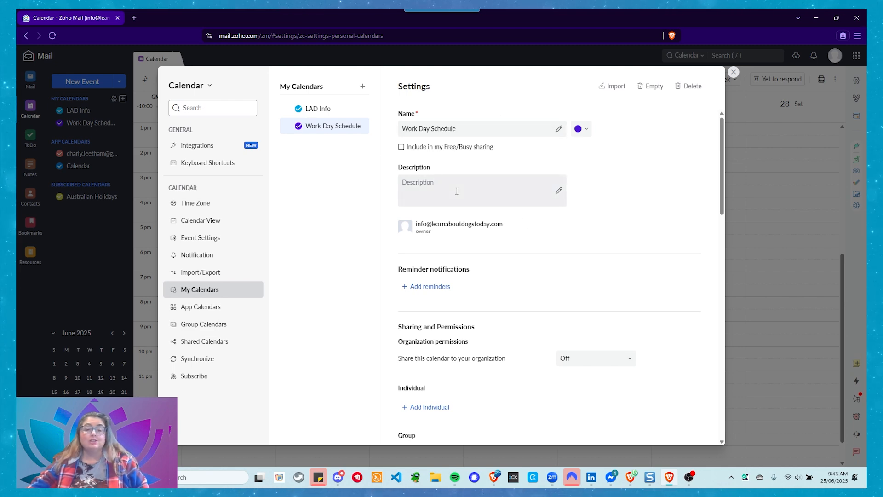
- Examine the reminder timing and delivery options for the Work Day Schedule calendar, and discard the new reminder
{"action": "scroll", "coordinate": [458, 193], "scroll_direction": "down", "scroll_amount": 2}
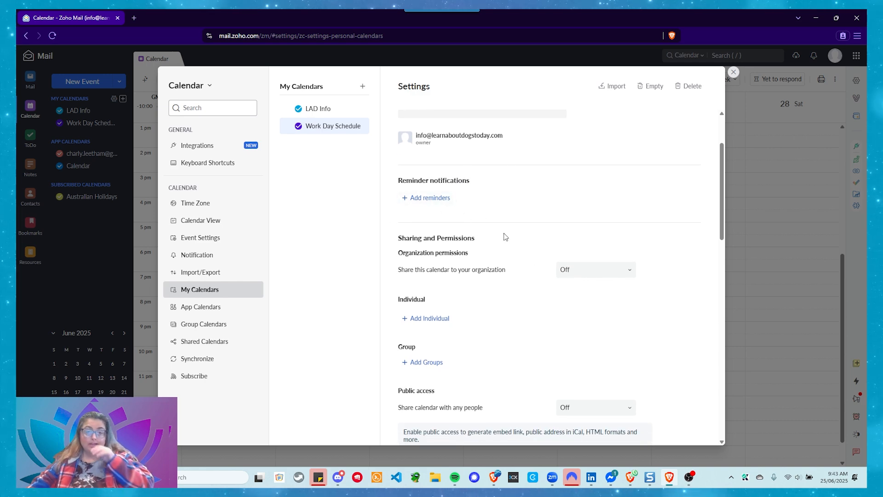
{"action": "left_click", "coordinate": [448, 198]}
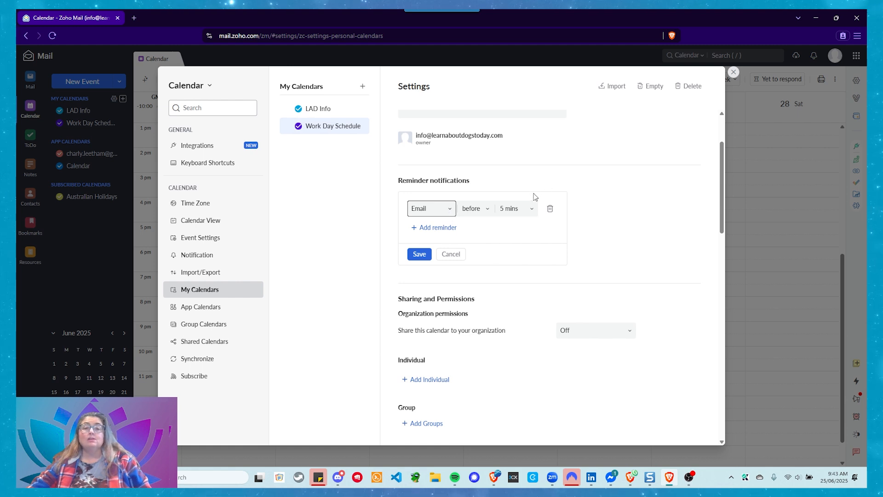
{"action": "left_click", "coordinate": [515, 212]}
{"action": "scroll", "coordinate": [512, 324], "scroll_direction": "down", "scroll_amount": 4}
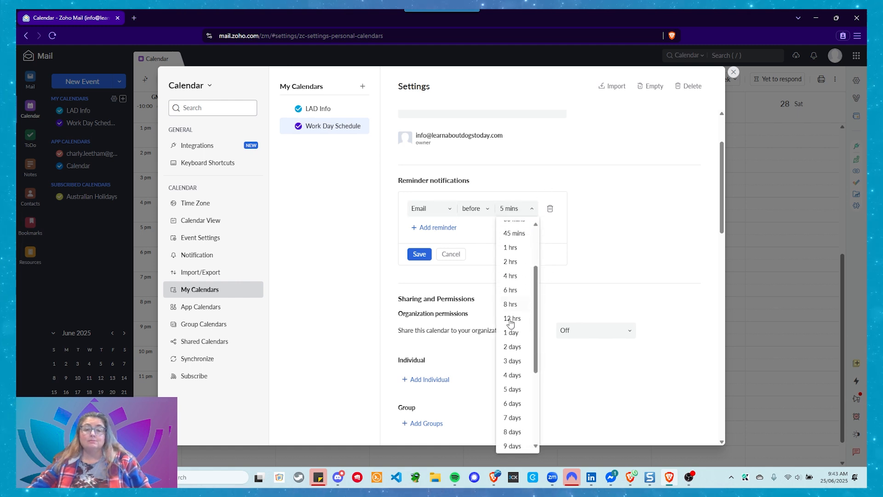
{"action": "scroll", "coordinate": [511, 324], "scroll_direction": "down", "scroll_amount": 2}
{"action": "scroll", "coordinate": [502, 324], "scroll_direction": "up", "scroll_amount": 5}
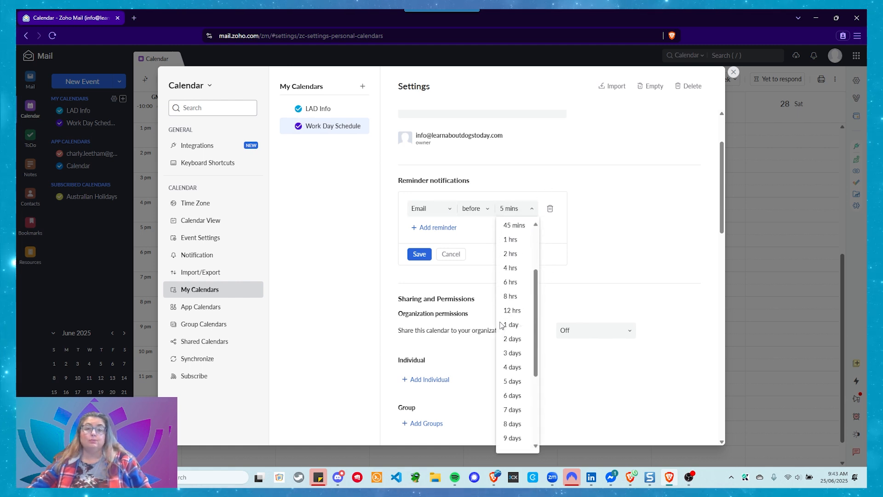
{"action": "left_click", "coordinate": [429, 210]}
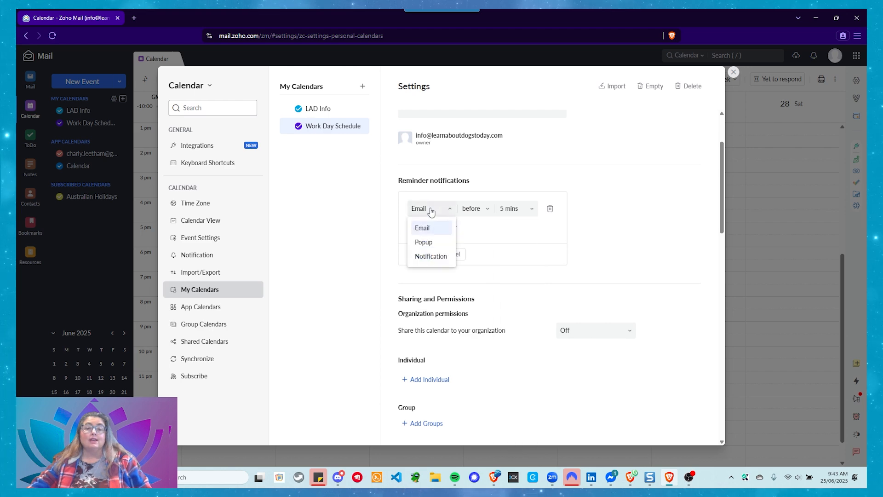
{"action": "left_click", "coordinate": [510, 229]}
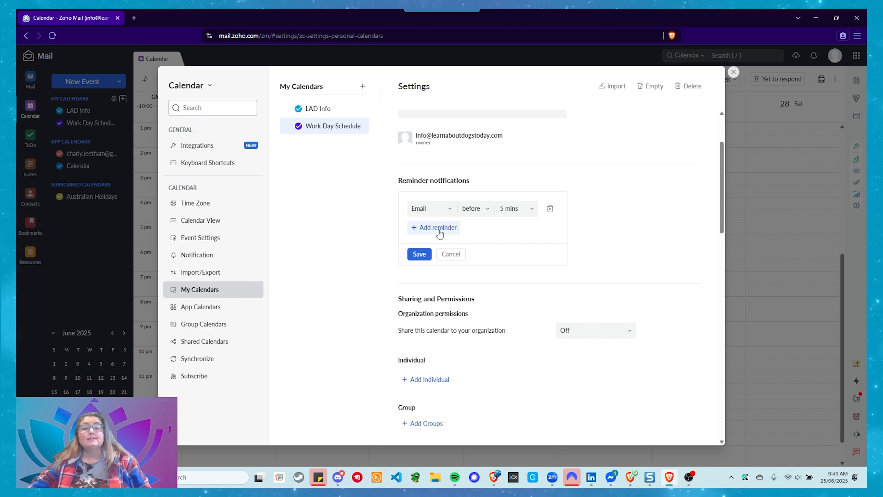
{"action": "left_click", "coordinate": [460, 257]}
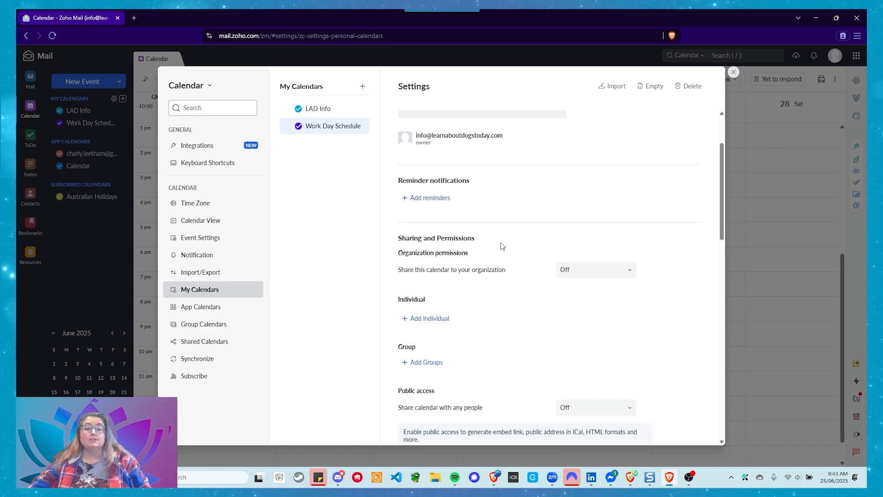
- Share the calendar with the organization as "View only Free/Busy", and set organization sharing back to Off
{"action": "scroll", "coordinate": [493, 253], "scroll_direction": "down", "scroll_amount": 1}
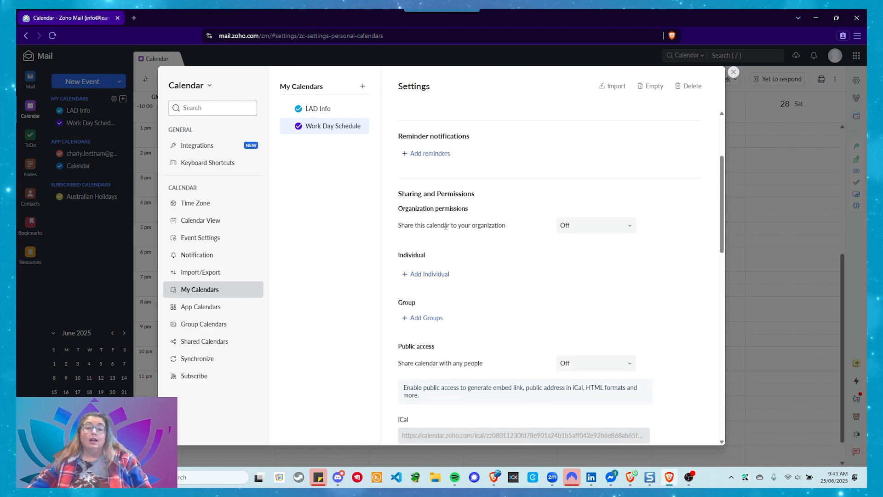
{"action": "left_click", "coordinate": [624, 223]}
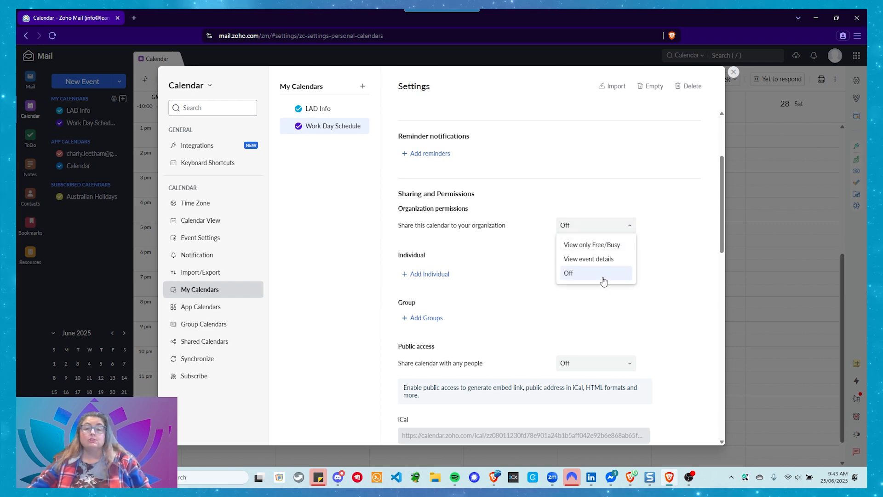
{"action": "right_click", "coordinate": [612, 253]}
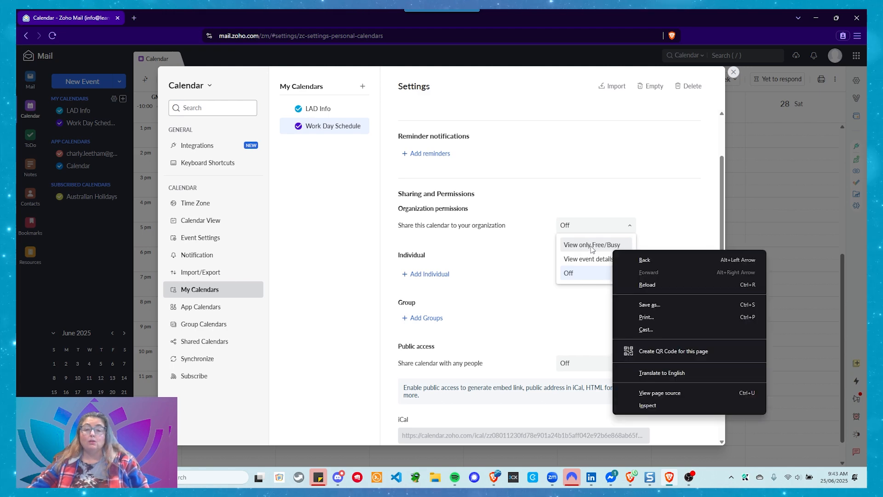
{"action": "left_click", "coordinate": [592, 249]}
{"action": "left_click", "coordinate": [588, 229]}
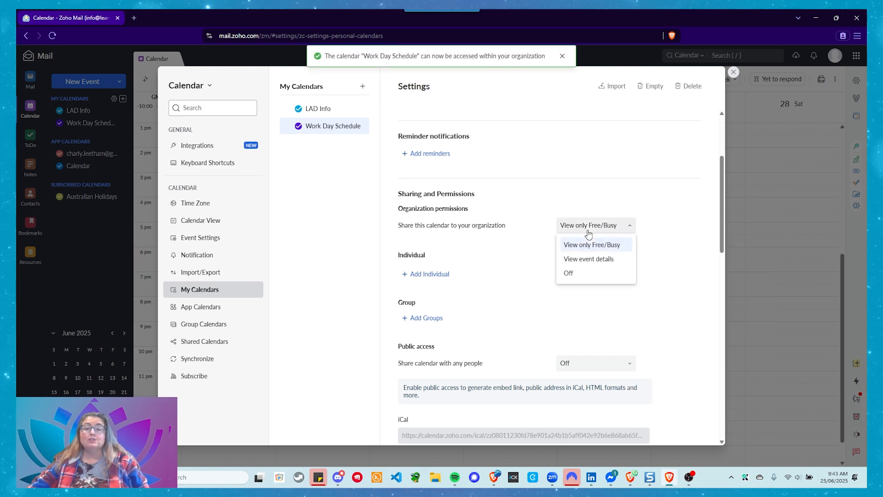
{"action": "left_click", "coordinate": [584, 274]}
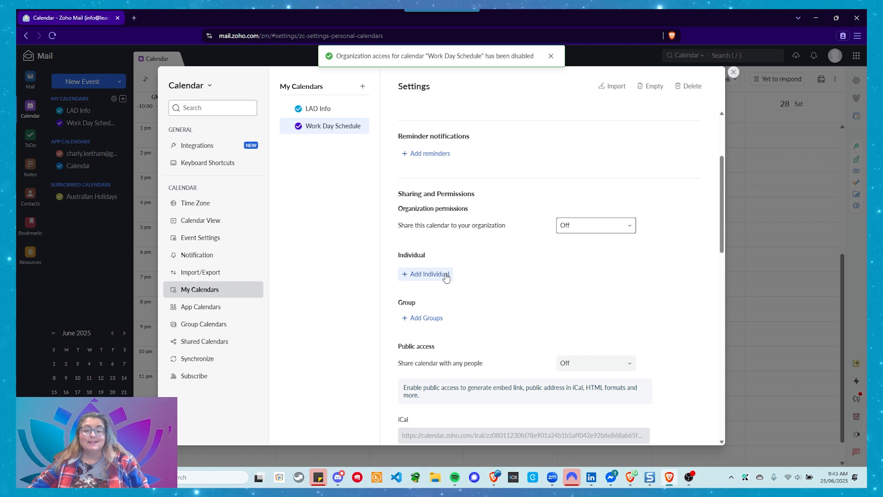
- Start an individual share for the Work Day Schedule calendar and examine its sharing note and permission levels
{"action": "left_click", "coordinate": [429, 274]}
{"action": "left_click", "coordinate": [441, 277]}
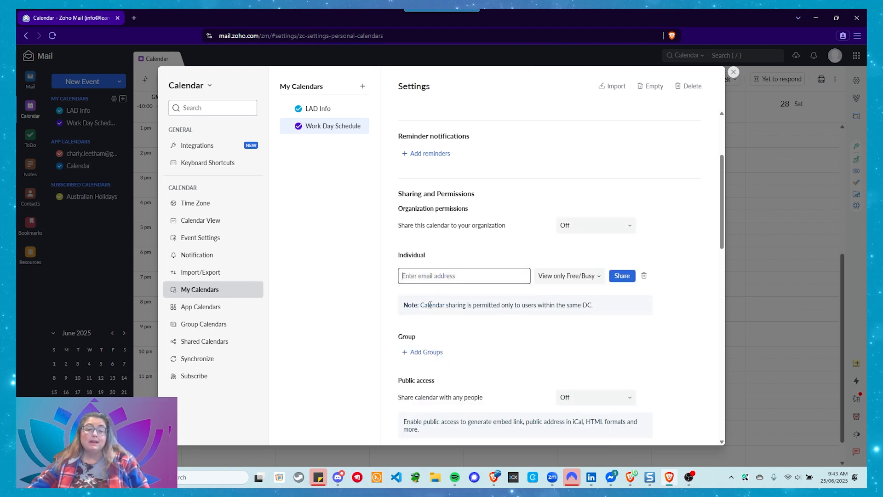
{"action": "left_click_drag", "start_coordinate": [422, 303], "coordinate": [599, 313]}
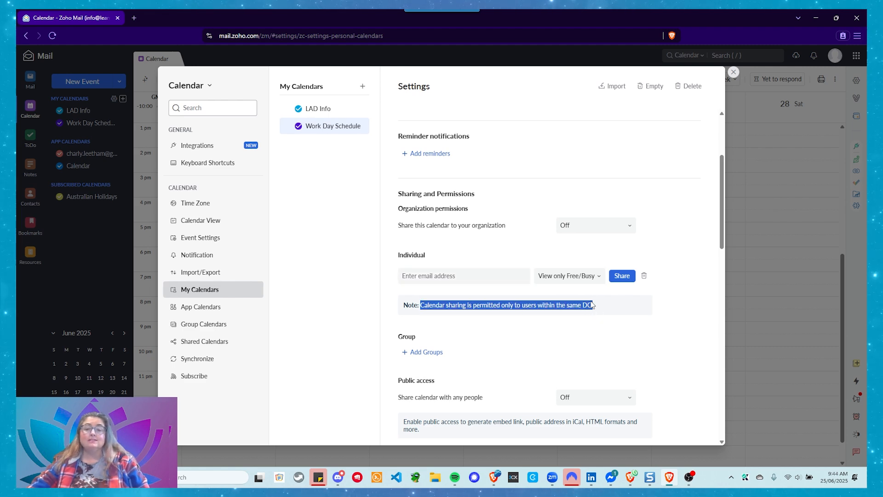
{"action": "left_click", "coordinate": [584, 306]}
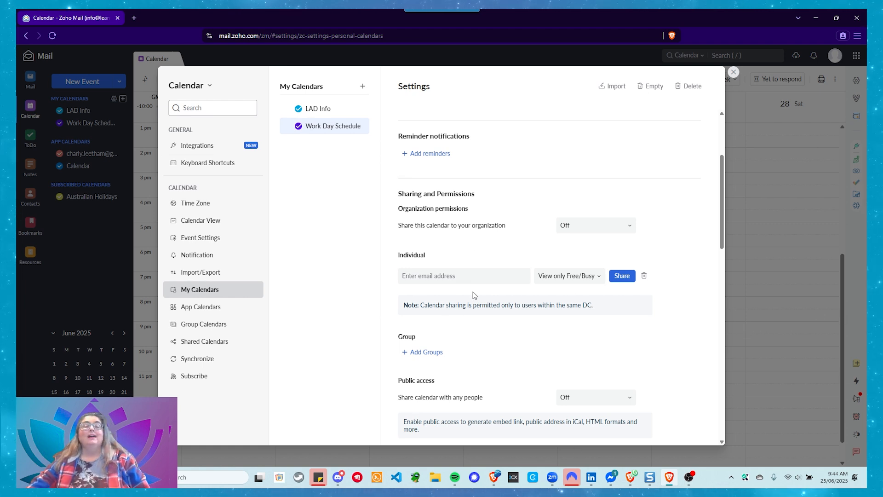
{"action": "left_click", "coordinate": [416, 280]}
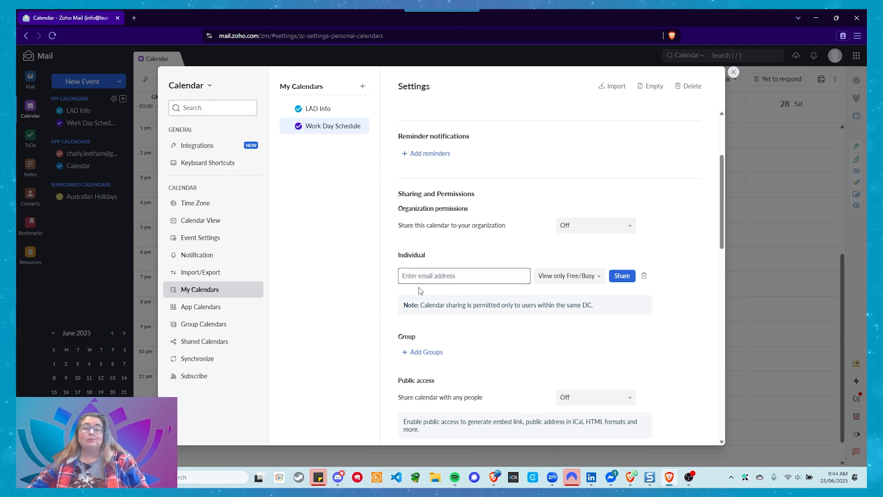
{"action": "left_click", "coordinate": [431, 289]}
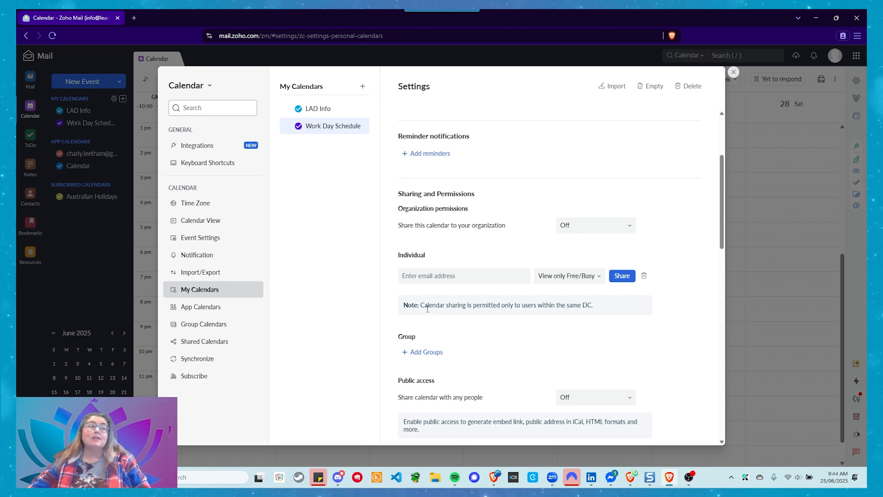
{"action": "right_click", "coordinate": [429, 314]}
{"action": "left_click", "coordinate": [415, 309]}
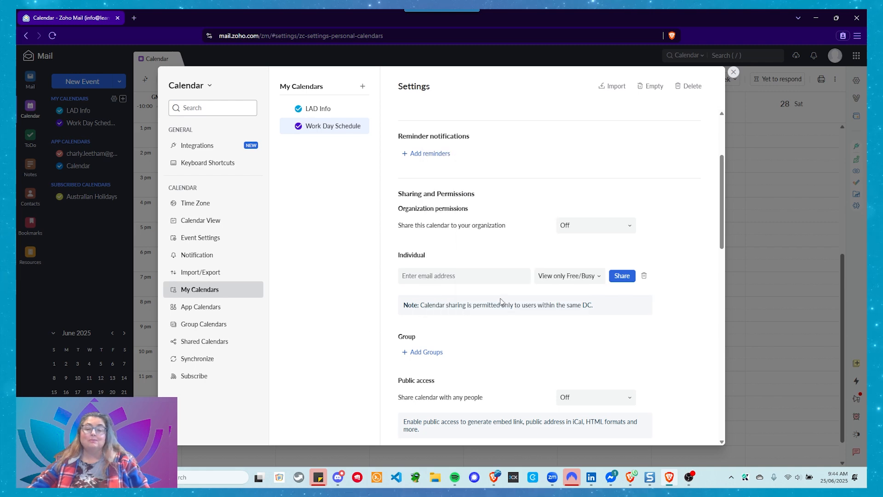
{"action": "left_click", "coordinate": [557, 277]}
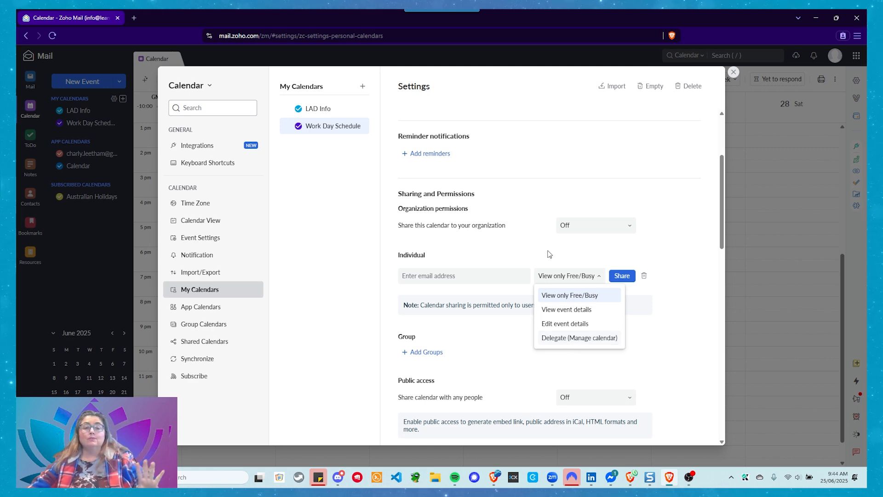
{"action": "left_click", "coordinate": [509, 316]}
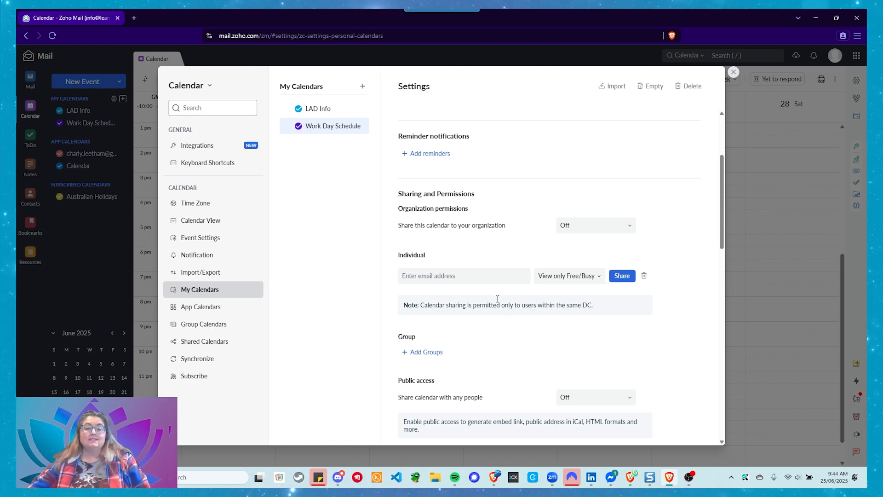
- Examine the calendar's group, public access, private URL and integration settings, and close the settings
{"action": "scroll", "coordinate": [493, 287], "scroll_direction": "down", "scroll_amount": 3}
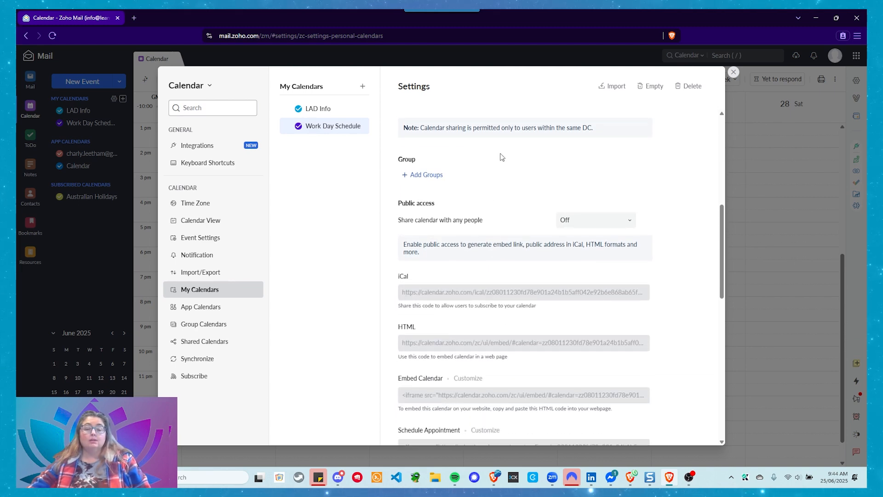
{"action": "scroll", "coordinate": [498, 179], "scroll_direction": "down", "scroll_amount": 5}
{"action": "scroll", "coordinate": [498, 178], "scroll_direction": "down", "scroll_amount": 7}
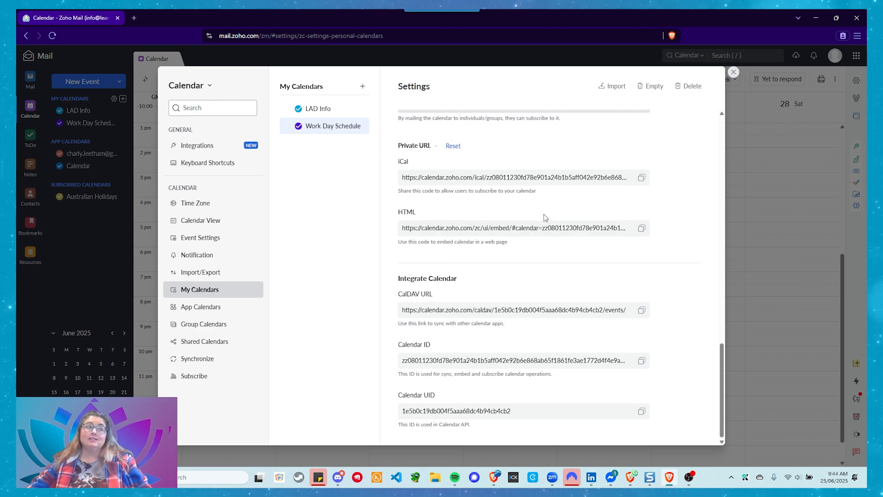
{"action": "scroll", "coordinate": [508, 202], "scroll_direction": "up", "scroll_amount": 3}
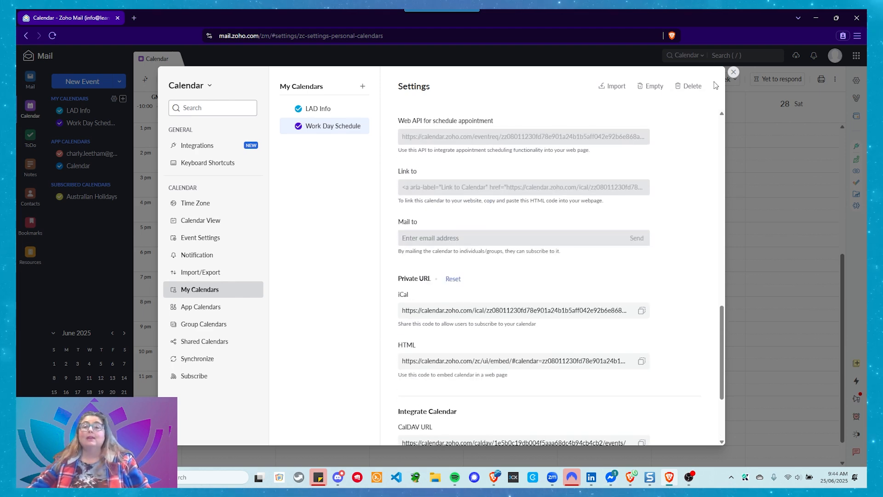
{"action": "scroll", "coordinate": [614, 121], "scroll_direction": "up", "scroll_amount": 10}
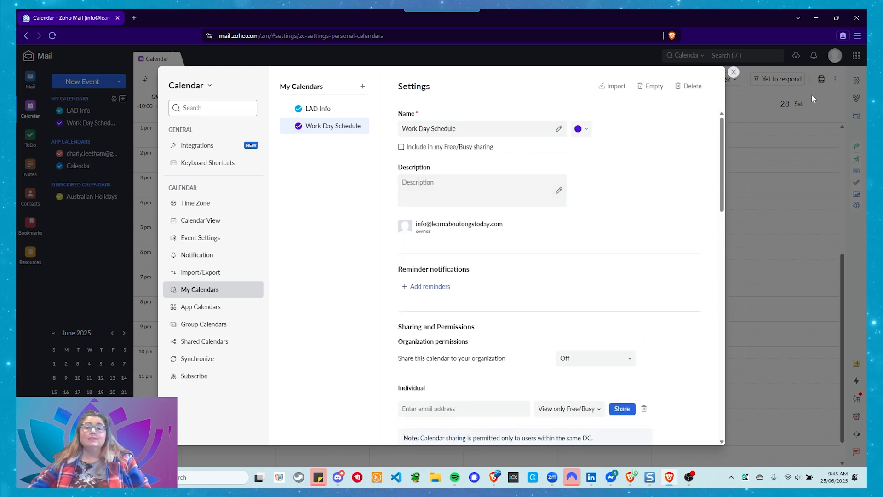
{"action": "left_click", "coordinate": [734, 71]}
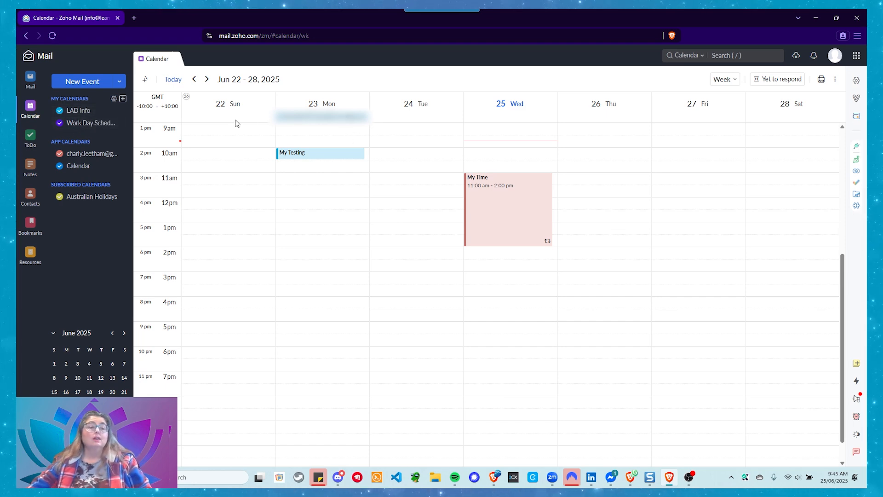
- Open the LAD Info calendar's settings, examine its reminder and sharing options, and close the settings
{"action": "left_click", "coordinate": [119, 112]}
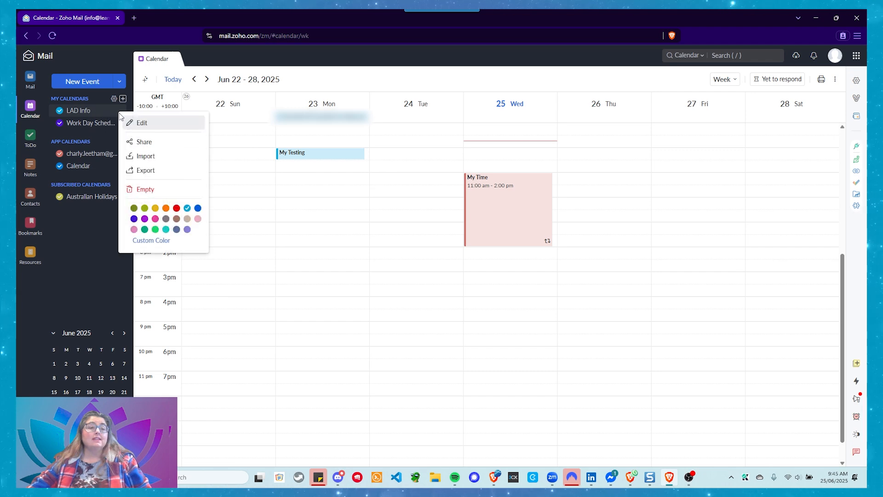
{"action": "left_click", "coordinate": [150, 126]}
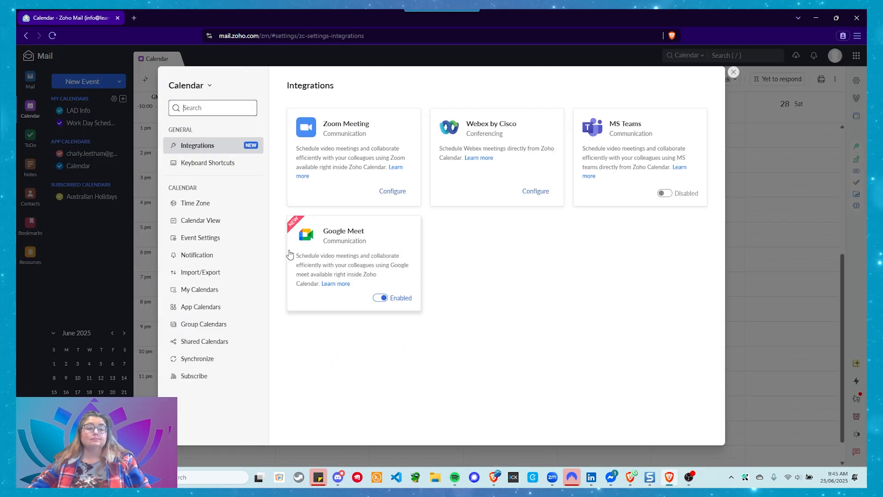
{"action": "left_click", "coordinate": [202, 294]}
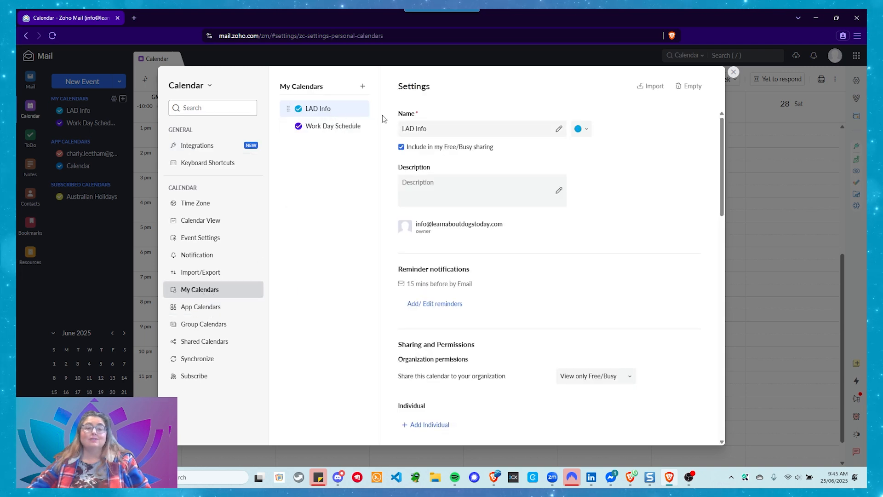
{"action": "scroll", "coordinate": [491, 236], "scroll_direction": "down", "scroll_amount": 2}
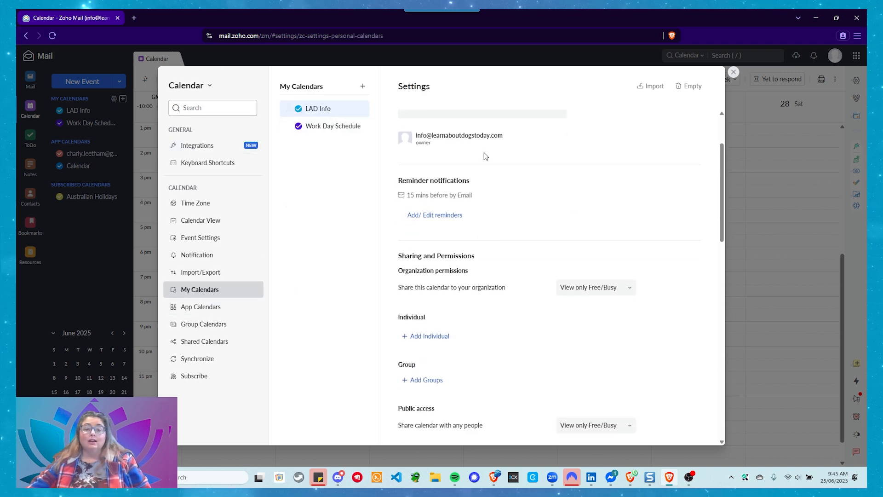
{"action": "scroll", "coordinate": [483, 154], "scroll_direction": "up", "scroll_amount": 2}
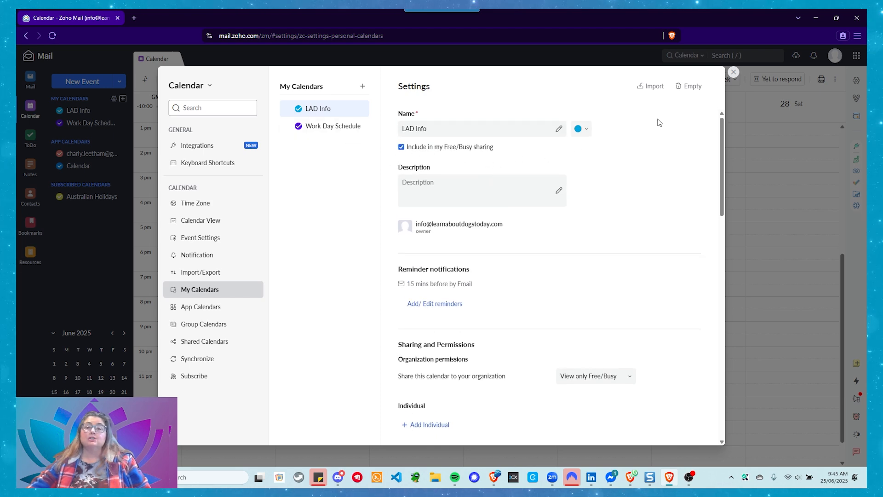
{"action": "left_click", "coordinate": [733, 73]}
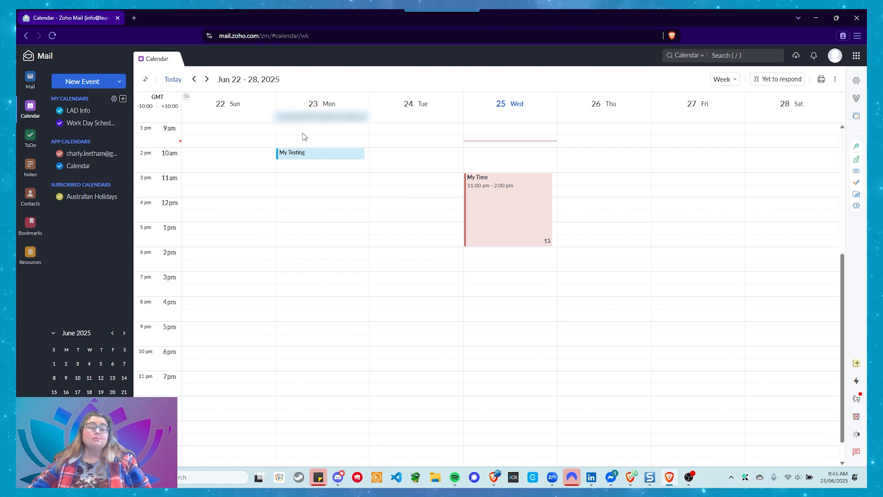
{"action": "left_click_drag", "start_coordinate": [302, 137], "coordinate": [293, 130]}
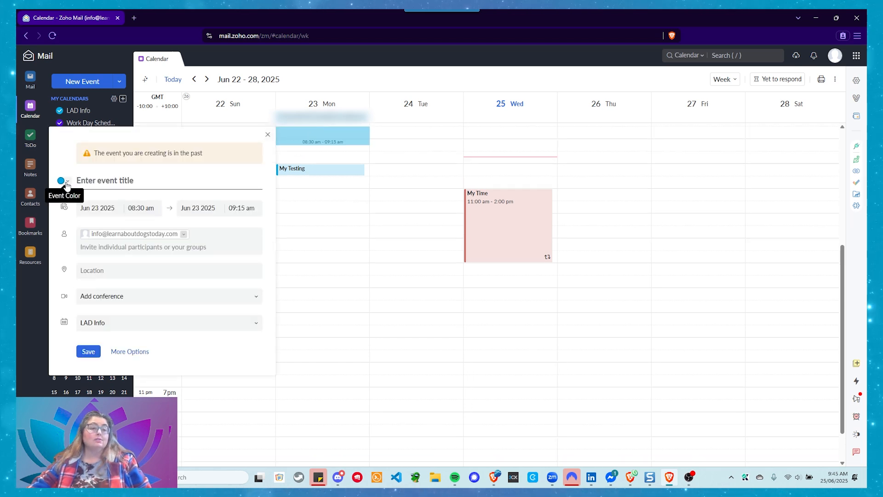
{"action": "left_click", "coordinate": [354, 160]}
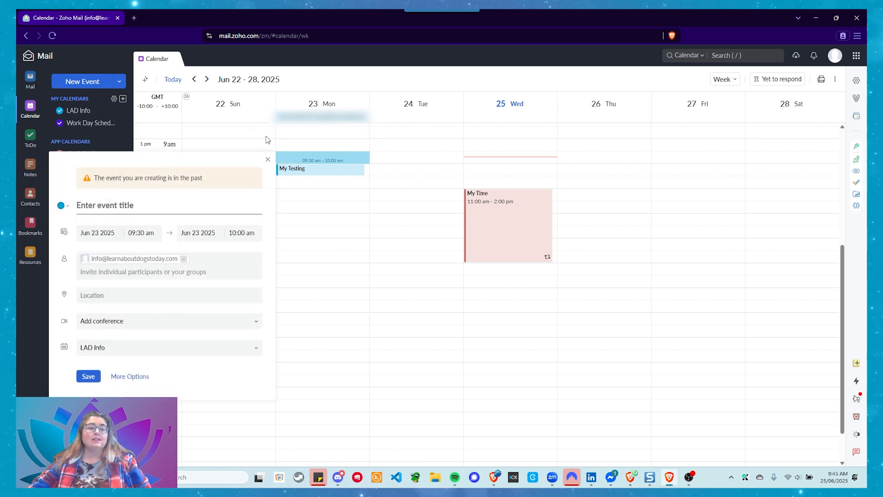
{"action": "left_click", "coordinate": [267, 160]}
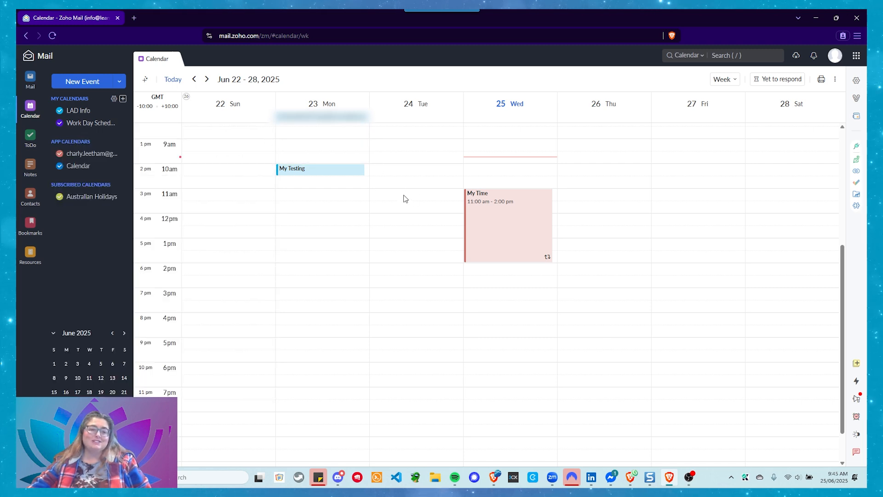
{"action": "left_click", "coordinate": [297, 148]}
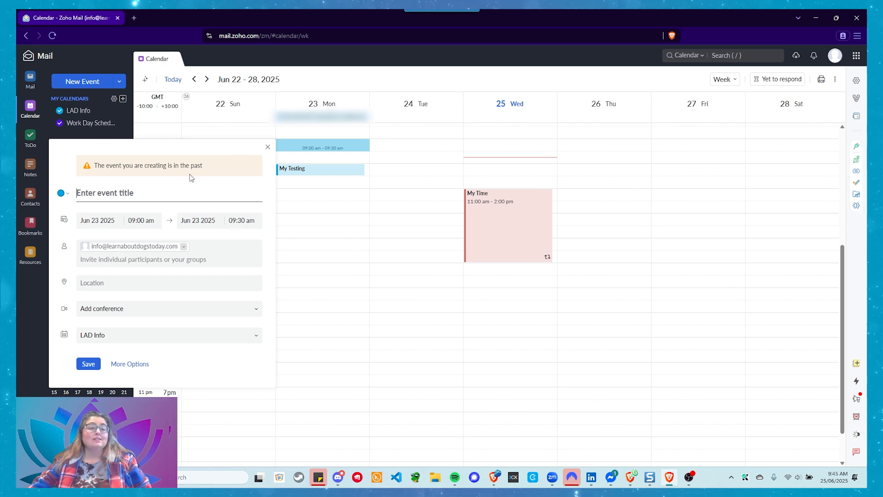
{"action": "left_click", "coordinate": [267, 147]}
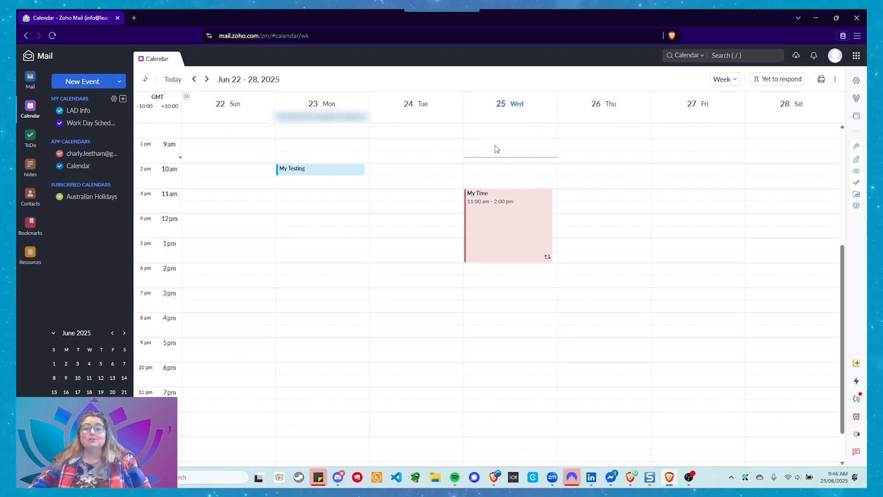
- Start a new event on Thursday, Jun 26 2025 at 09:00 am and assign it to the Work Day Schedule calendar
{"action": "left_click", "coordinate": [606, 147]}
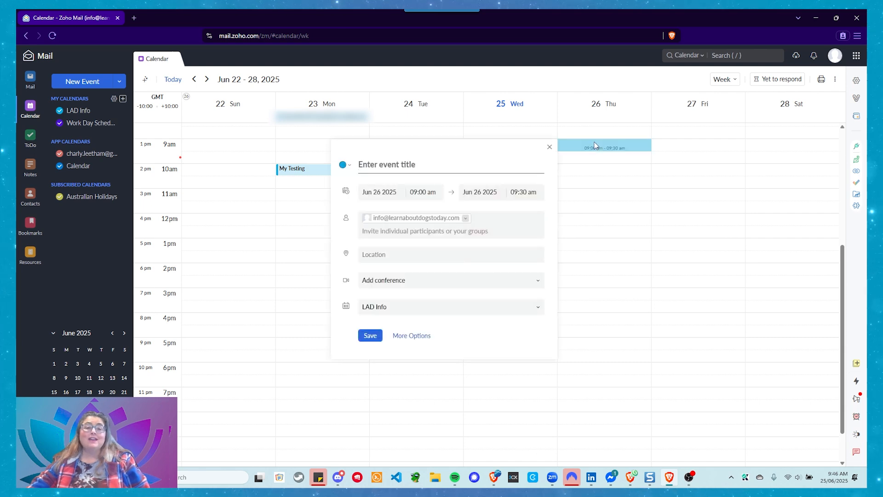
{"action": "left_click", "coordinate": [609, 148]}
{"action": "left_click", "coordinate": [606, 146]}
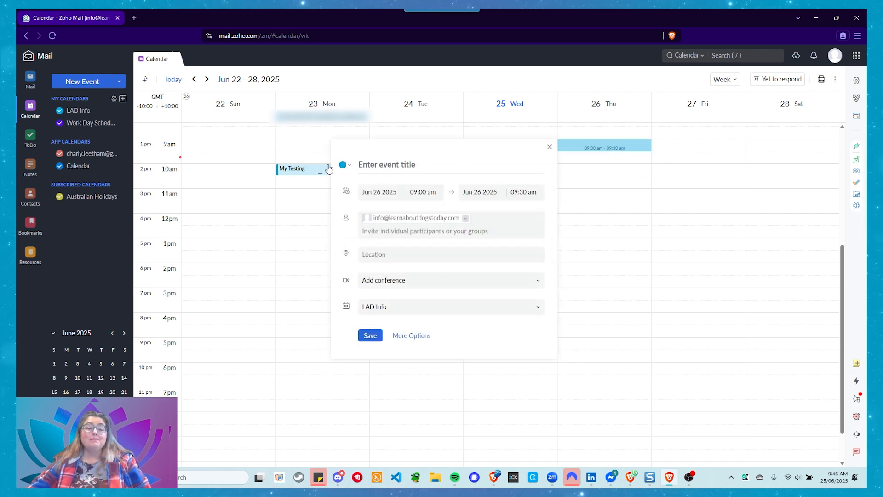
{"action": "left_click", "coordinate": [350, 166]}
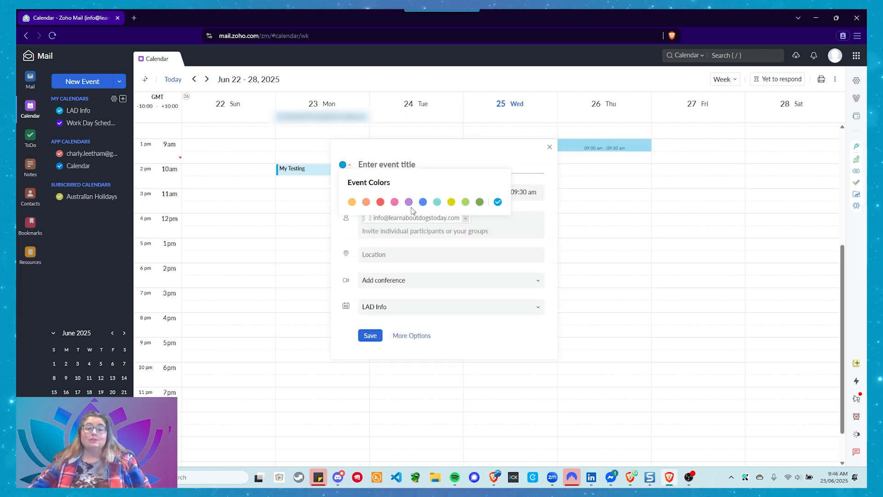
{"action": "left_click", "coordinate": [371, 164]}
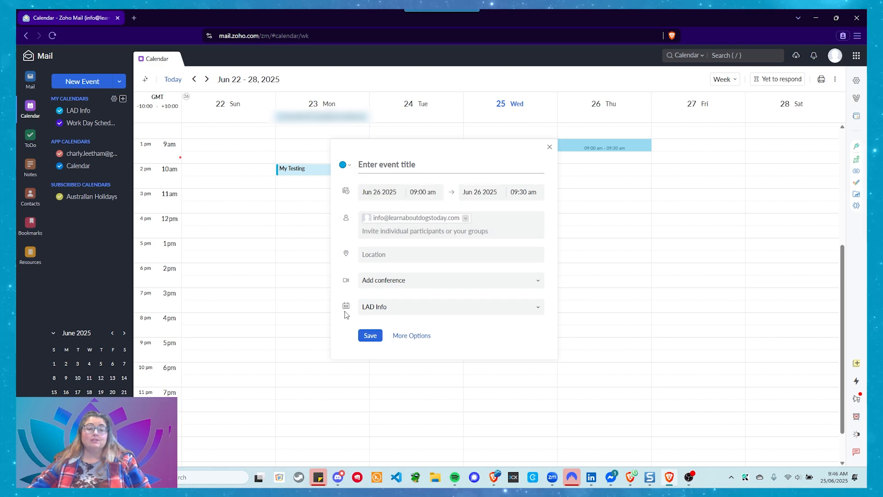
{"action": "left_click", "coordinate": [382, 309]}
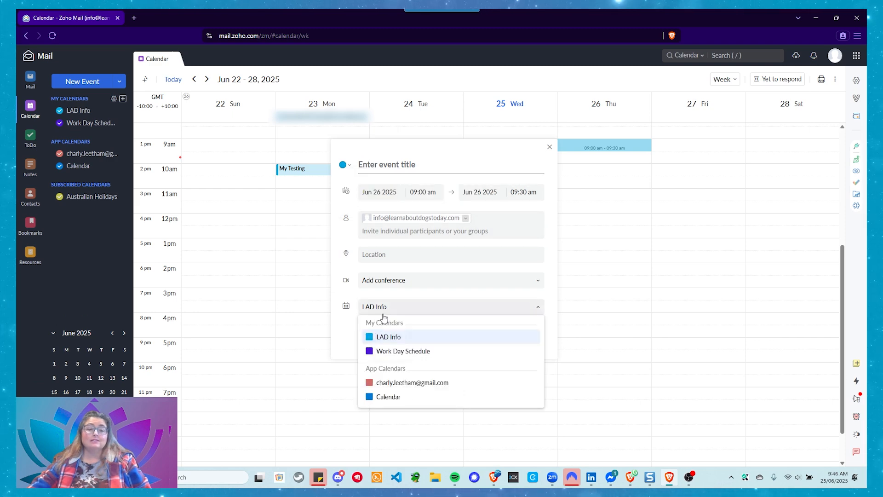
{"action": "left_click", "coordinate": [403, 352]}
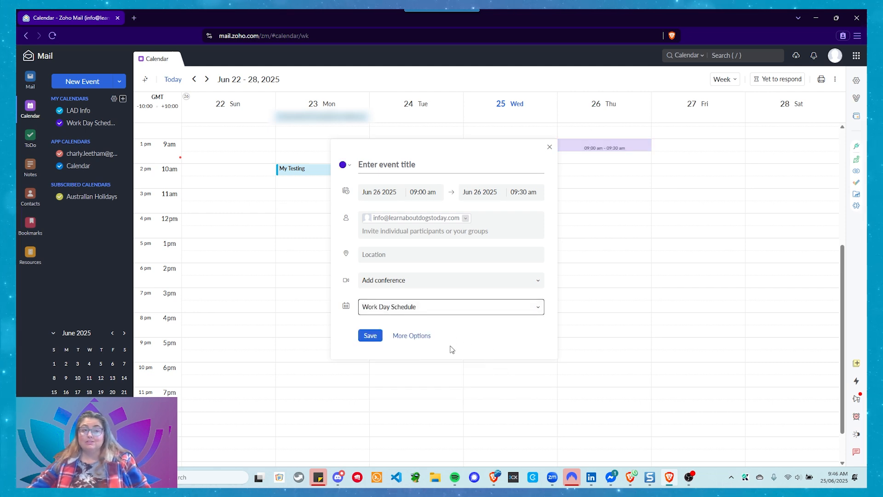
- Title the new event "Podcast Creation"
{"action": "left_click", "coordinate": [371, 162]}
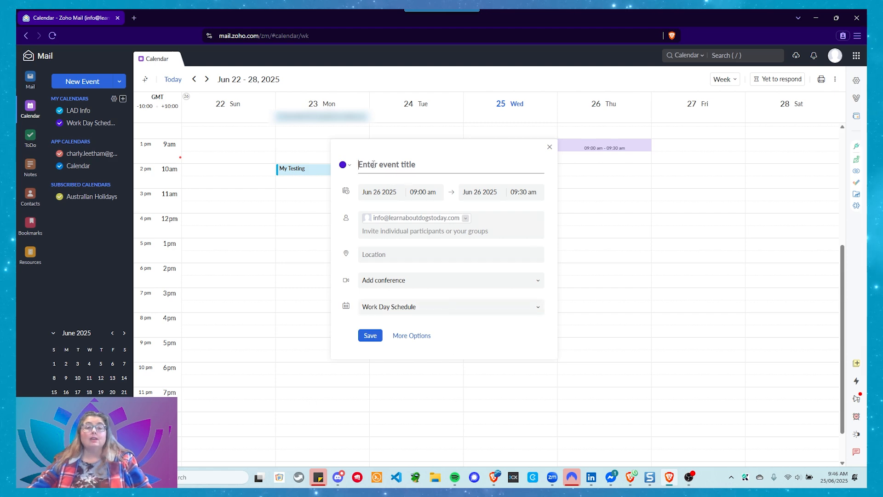
{"action": "mouse_move", "coordinate": [318, 477]}
{"action": "type", "text": "D"}
{"action": "key", "text": "BackSpace"}
{"action": "type", "text": "Podcast Creation"}
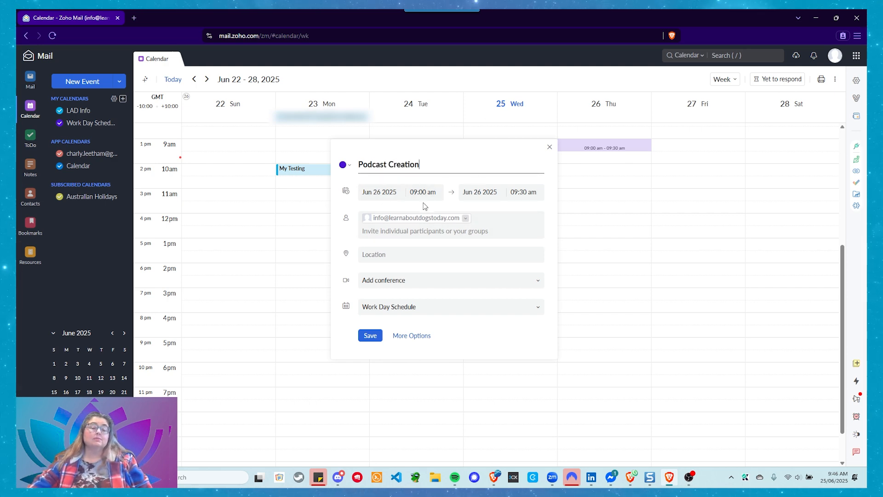
- Set the event's end time to 10:00 am and open the full event form with all options
{"action": "left_click", "coordinate": [525, 193]}
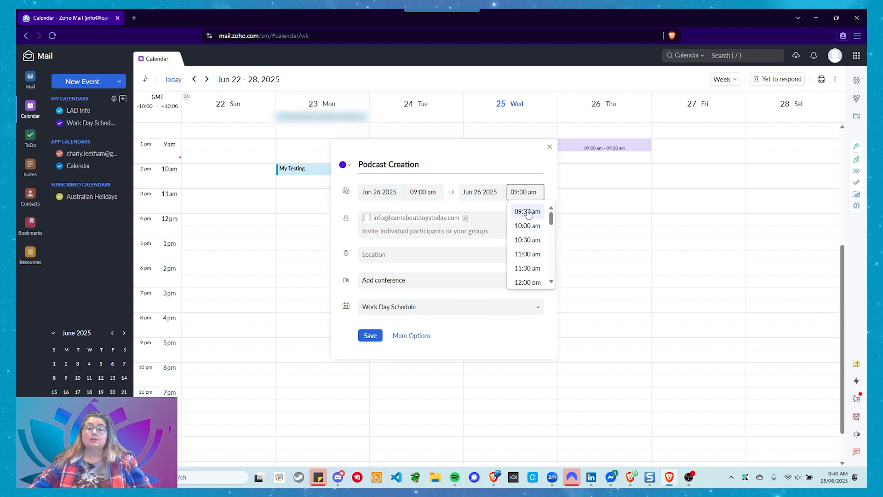
{"action": "left_click", "coordinate": [528, 230]}
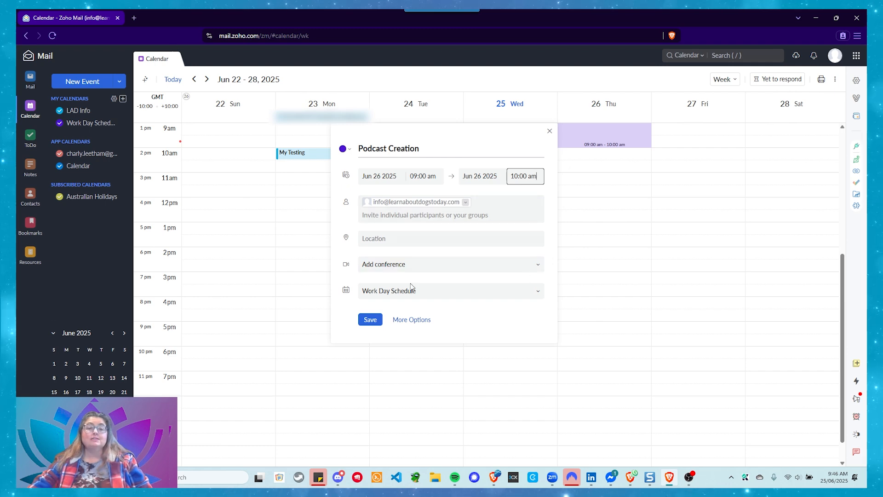
{"action": "left_click", "coordinate": [410, 319]}
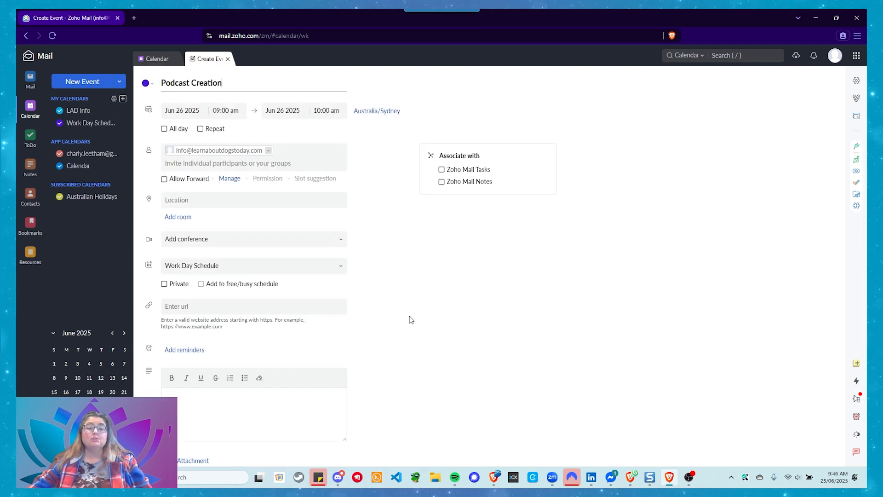
- Make the Podcast Creation event repeat daily on week days only, with no end date
{"action": "left_click", "coordinate": [200, 129]}
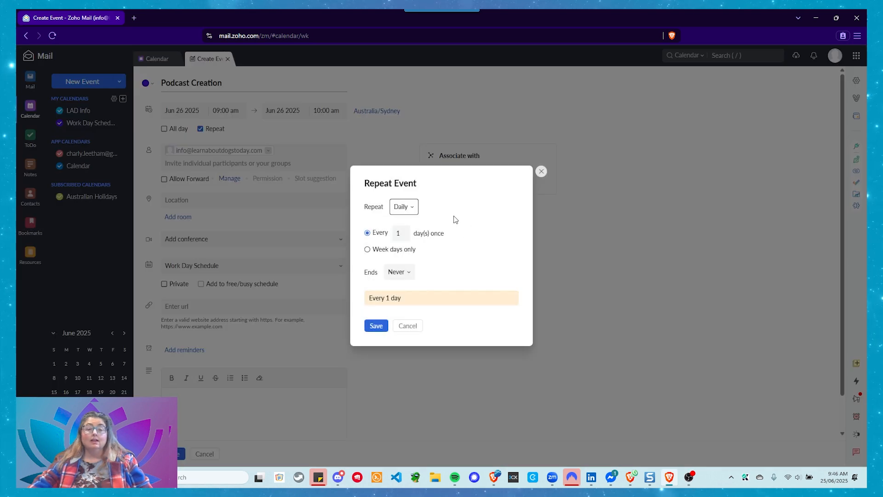
{"action": "left_click", "coordinate": [367, 250]}
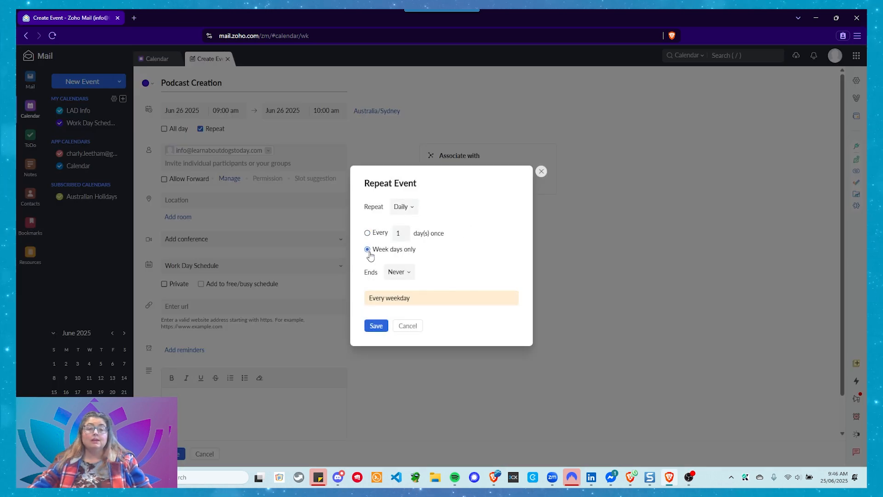
{"action": "left_click", "coordinate": [411, 207]}
{"action": "left_click", "coordinate": [412, 226]}
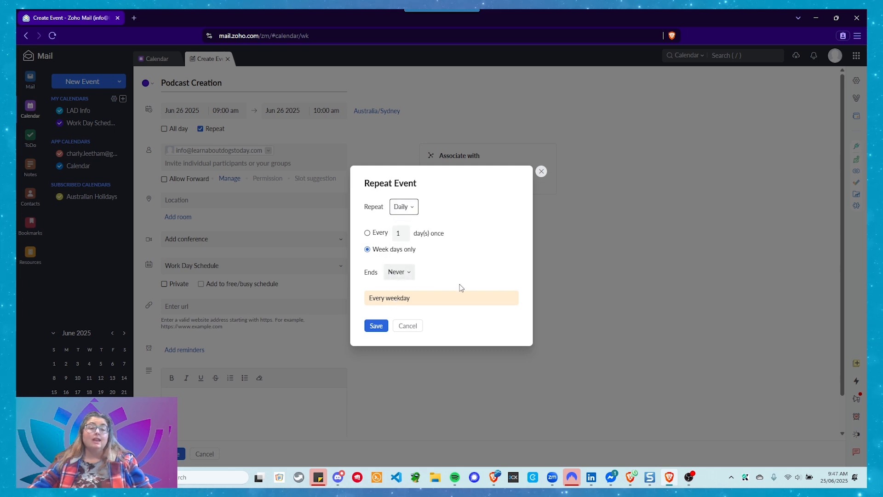
{"action": "left_click", "coordinate": [375, 325]}
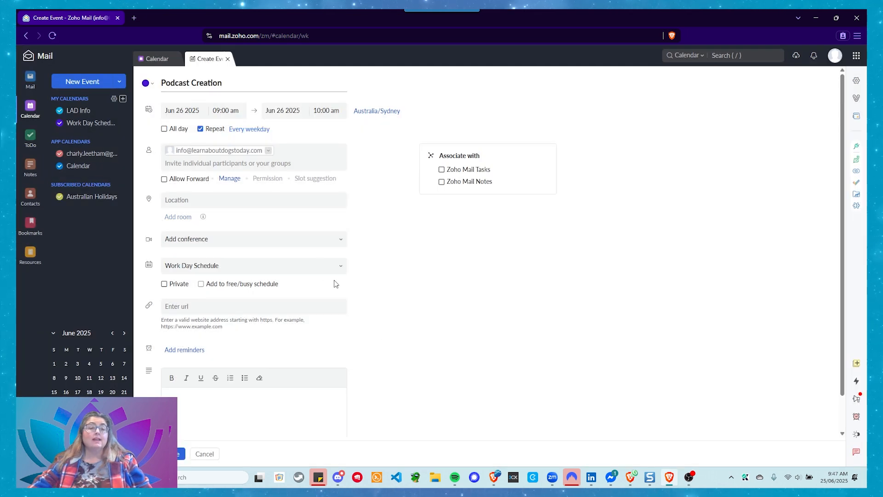
- Check the remaining fields of the Podcast Creation event form and save the event
{"action": "scroll", "coordinate": [217, 276], "scroll_direction": "down", "scroll_amount": 1}
{"action": "left_click", "coordinate": [207, 369]}
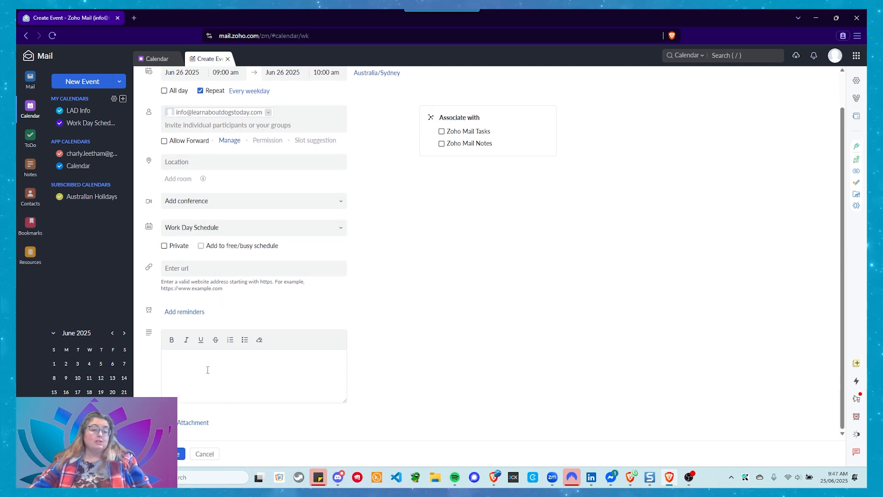
{"action": "scroll", "coordinate": [208, 370], "scroll_direction": "up", "scroll_amount": 1}
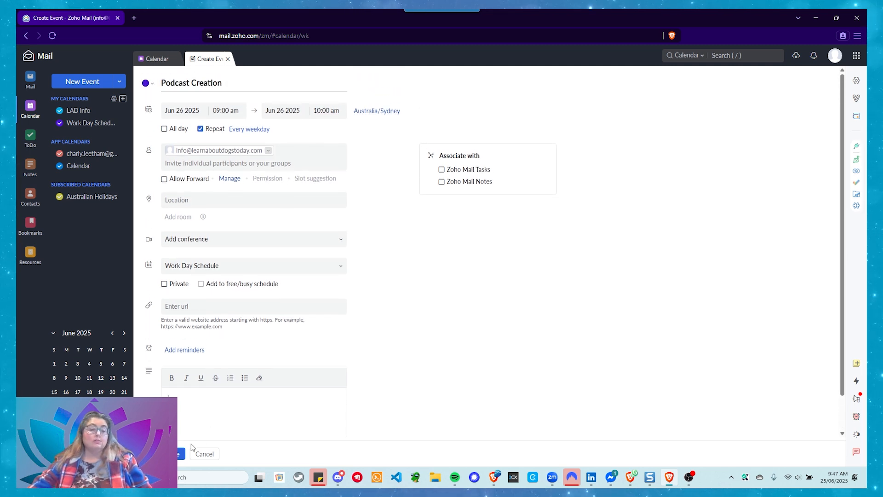
{"action": "left_click", "coordinate": [181, 454]}
{"action": "mouse_move", "coordinate": [256, 486]}
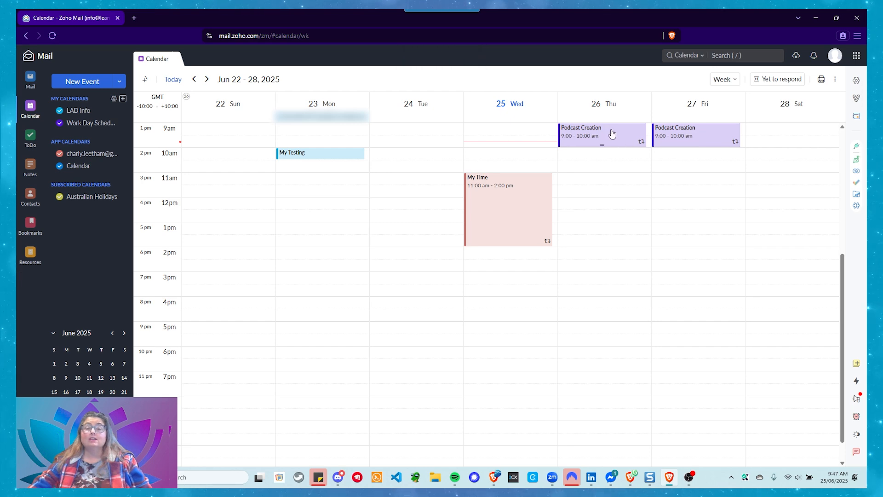
- Check the Podcast Creation events in the following week, examine the edit options of the Thursday, Jun 26 occurrence, and close its details
{"action": "left_click", "coordinate": [207, 79]}
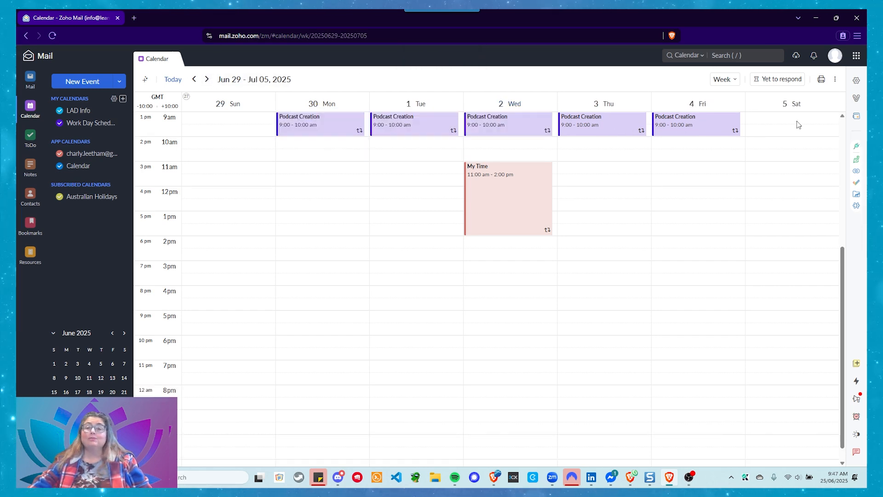
{"action": "left_click", "coordinate": [194, 79]}
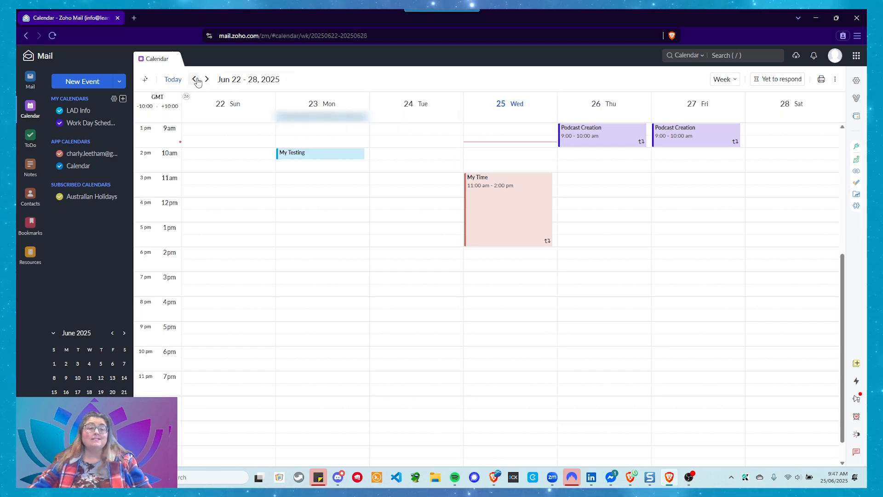
{"action": "left_click", "coordinate": [585, 138]}
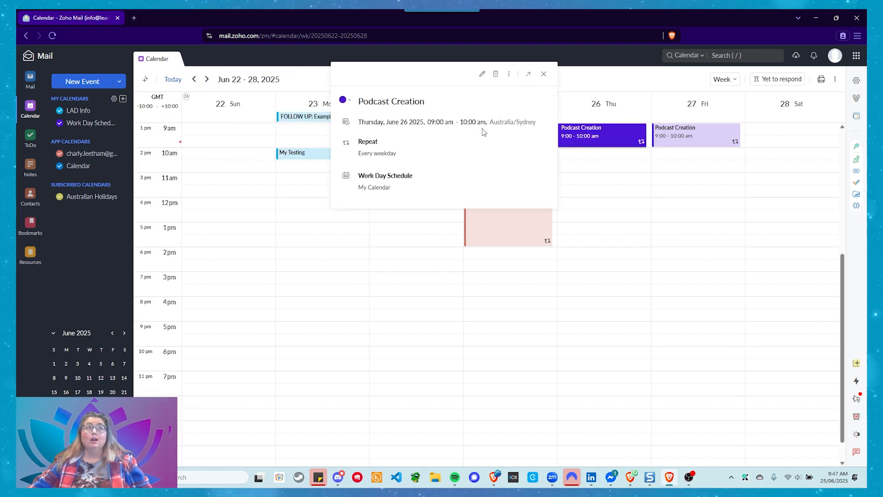
{"action": "left_click", "coordinate": [488, 79]}
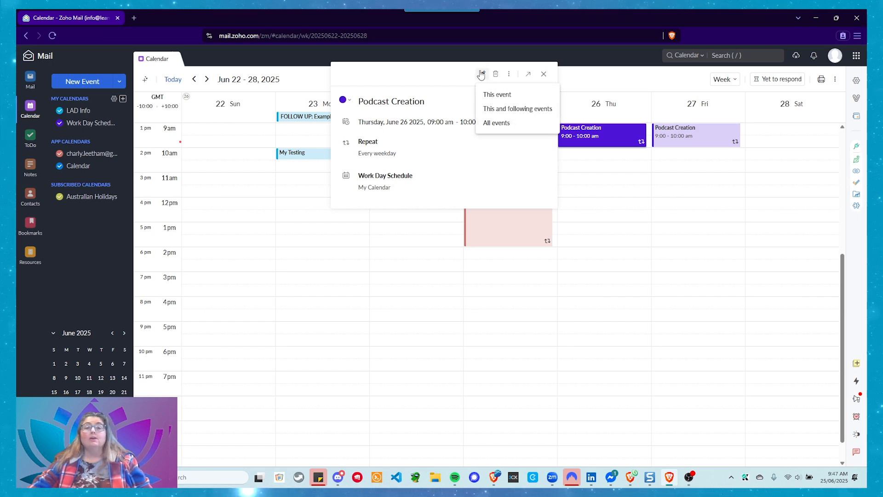
{"action": "left_click", "coordinate": [482, 76]}
{"action": "left_click", "coordinate": [481, 76]}
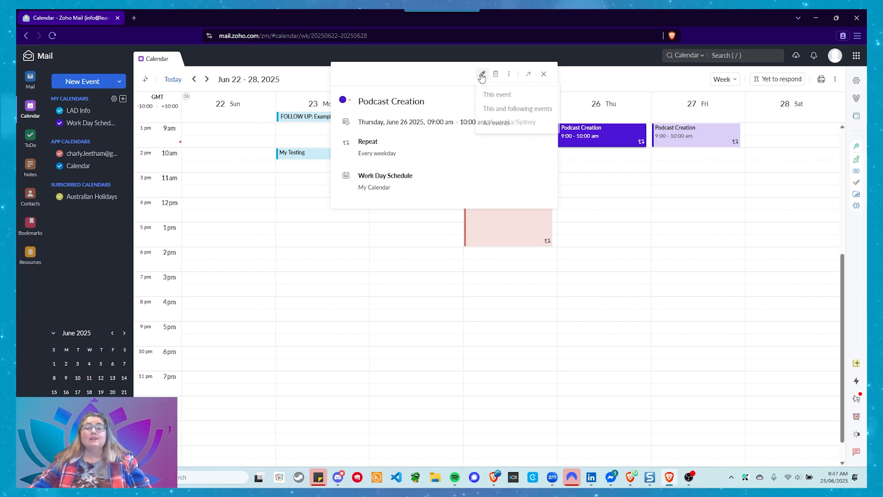
{"action": "left_click", "coordinate": [547, 76]}
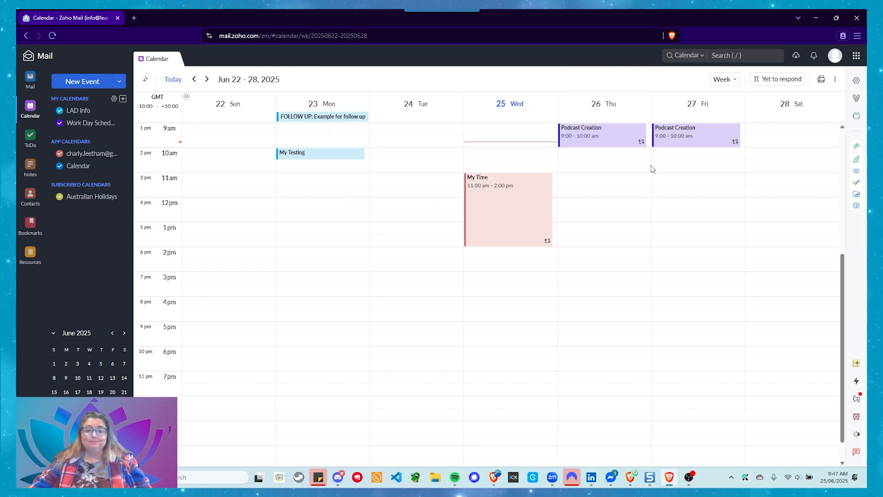
- Open all events of the Podcast Creation series for editing, examine the private and free/busy options, and close the form without changes
{"action": "left_click", "coordinate": [618, 137]}
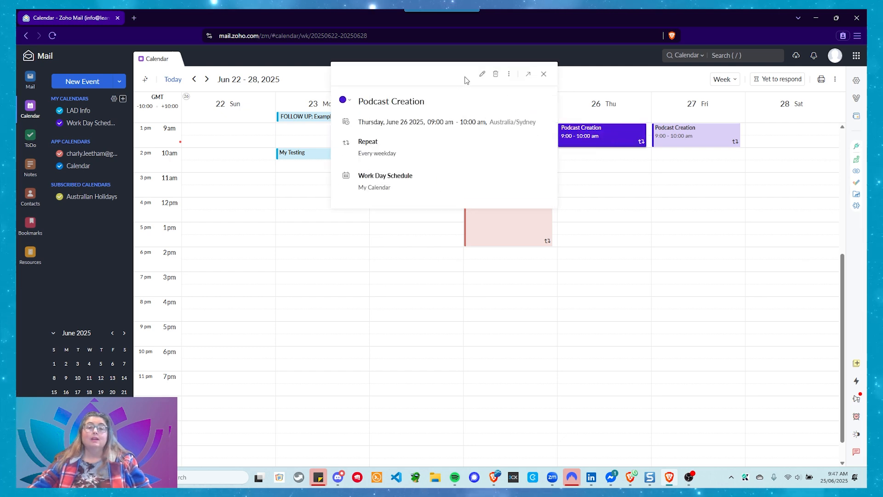
{"action": "left_click", "coordinate": [481, 75]}
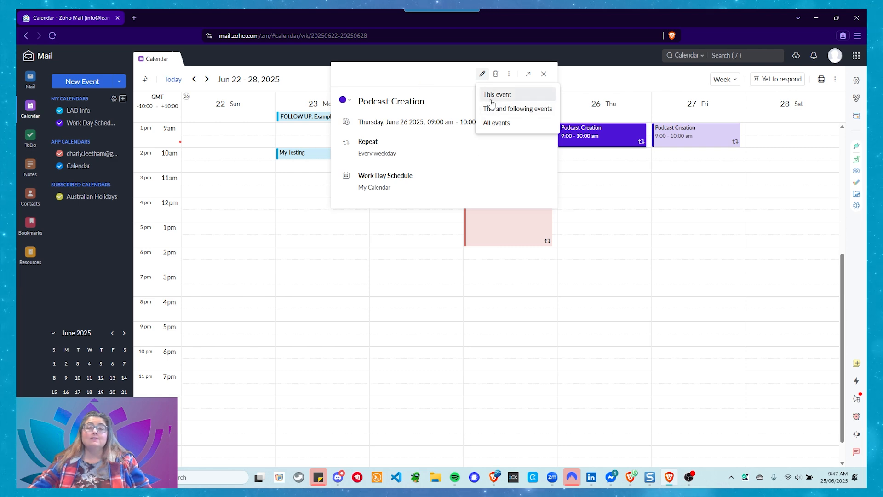
{"action": "left_click", "coordinate": [489, 124]}
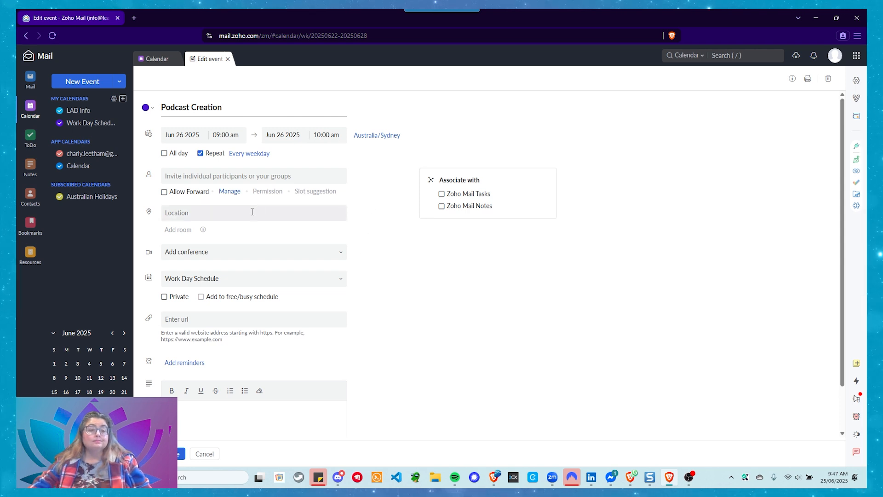
{"action": "scroll", "coordinate": [253, 209], "scroll_direction": "down", "scroll_amount": 1}
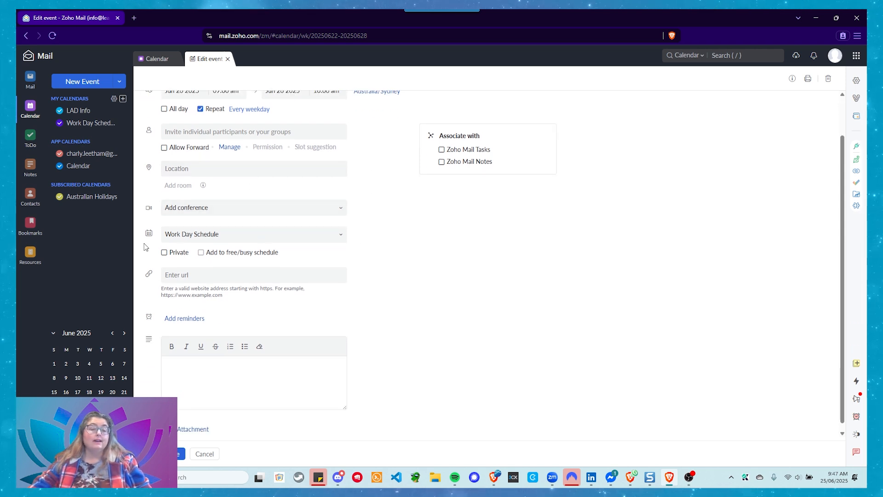
{"action": "mouse_move", "coordinate": [200, 254]}
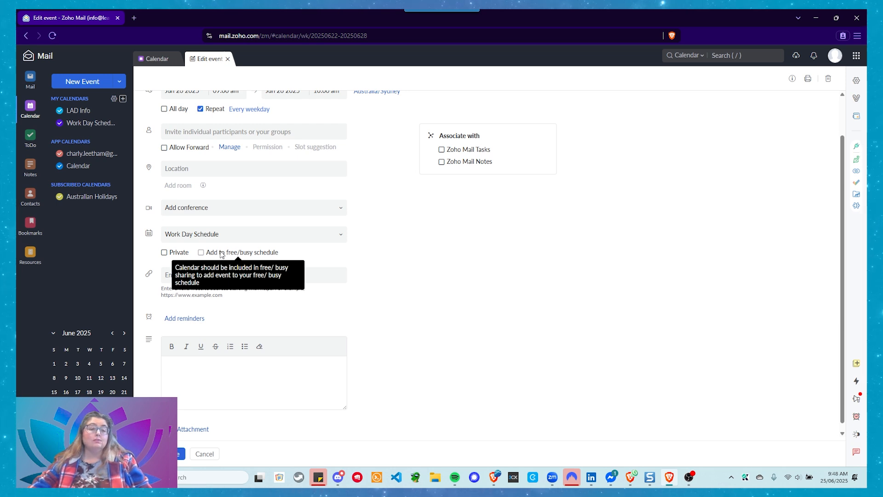
{"action": "left_click", "coordinate": [228, 59]}
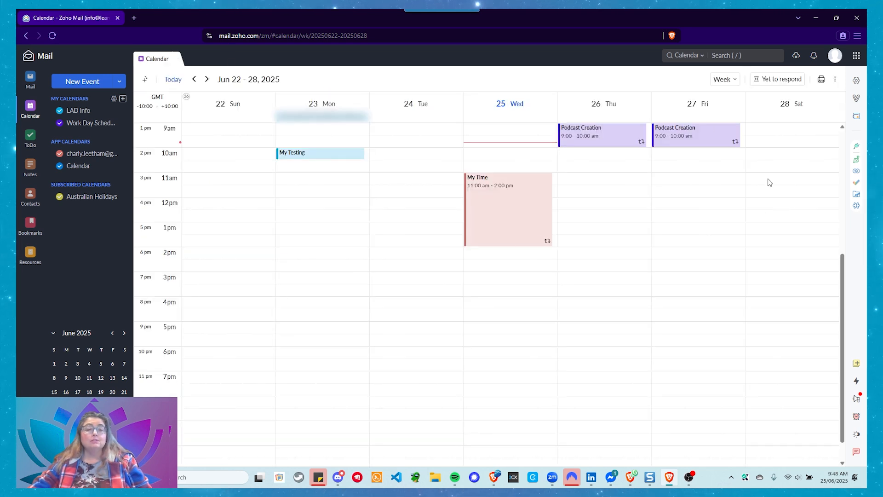
- Start a Work Day Schedule event on Thursday, Jun 26 2025 from 10:00 am to 12:30 pm and open its full form
{"action": "left_click", "coordinate": [572, 154]}
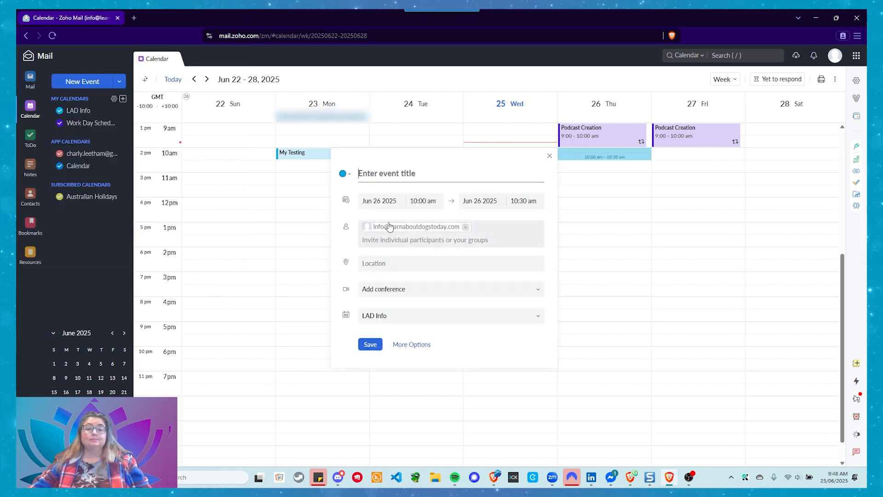
{"action": "left_click", "coordinate": [524, 201]}
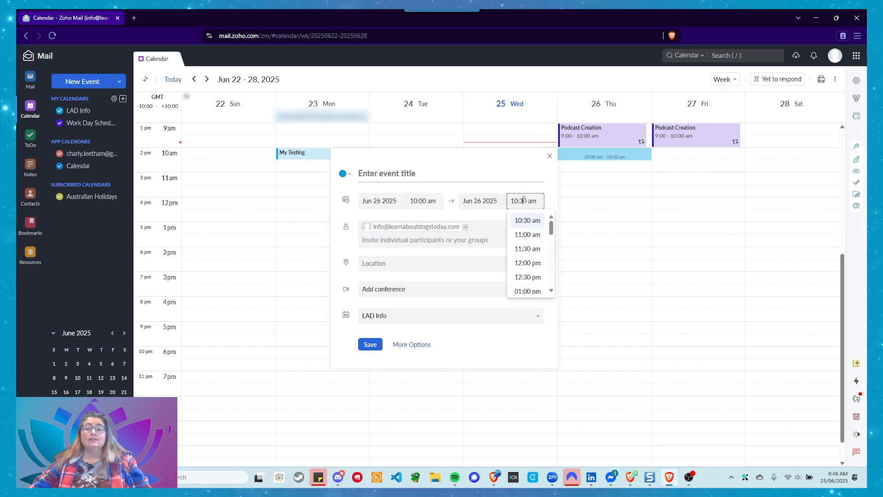
{"action": "left_click", "coordinate": [531, 276]}
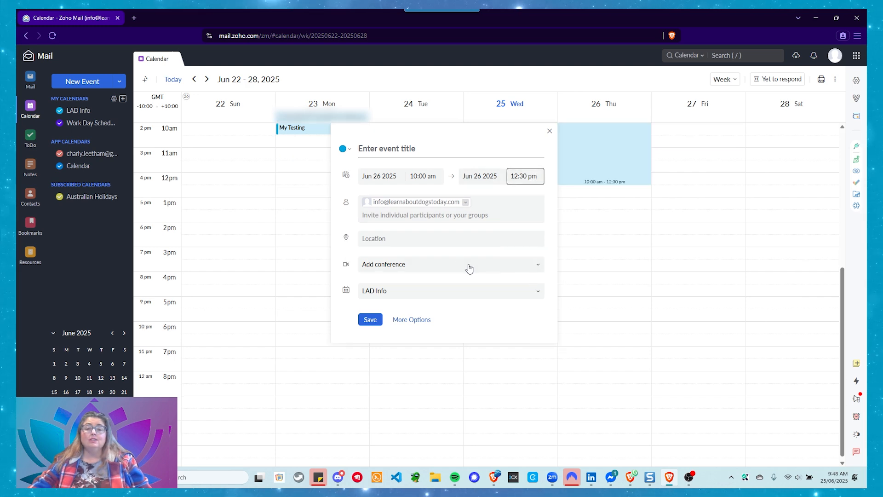
{"action": "left_click", "coordinate": [388, 293]}
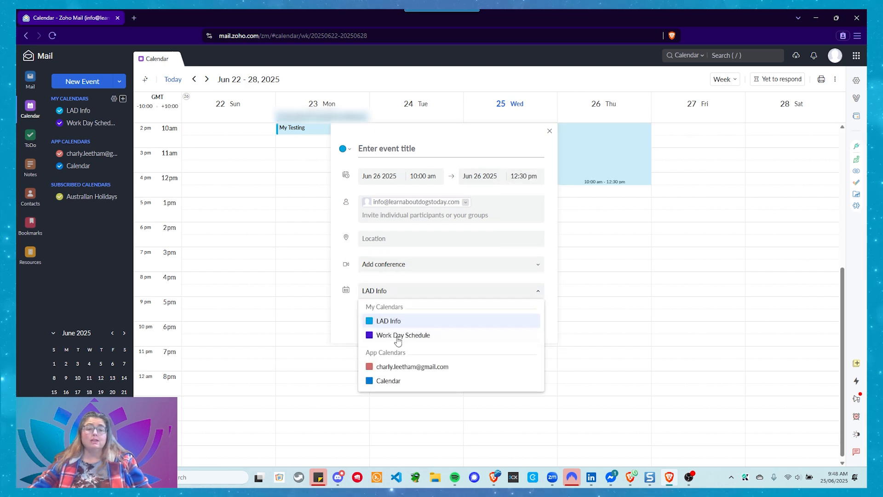
{"action": "left_click", "coordinate": [401, 337]}
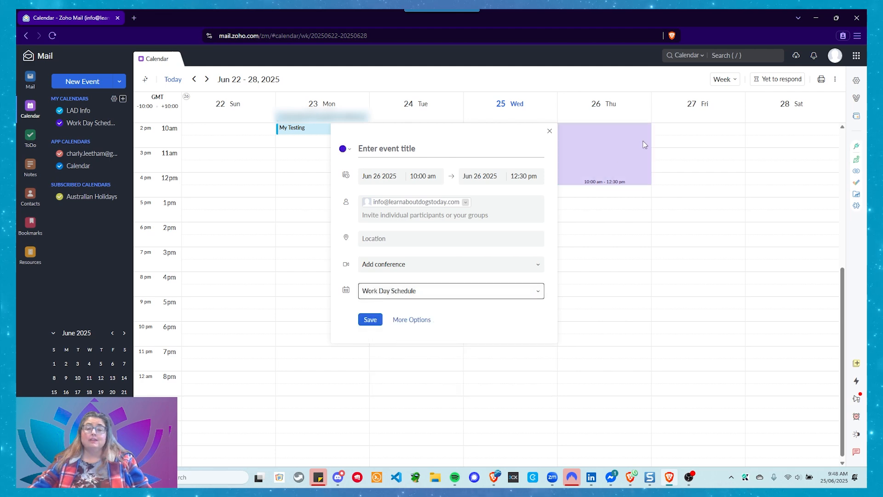
{"action": "left_click", "coordinate": [420, 321]}
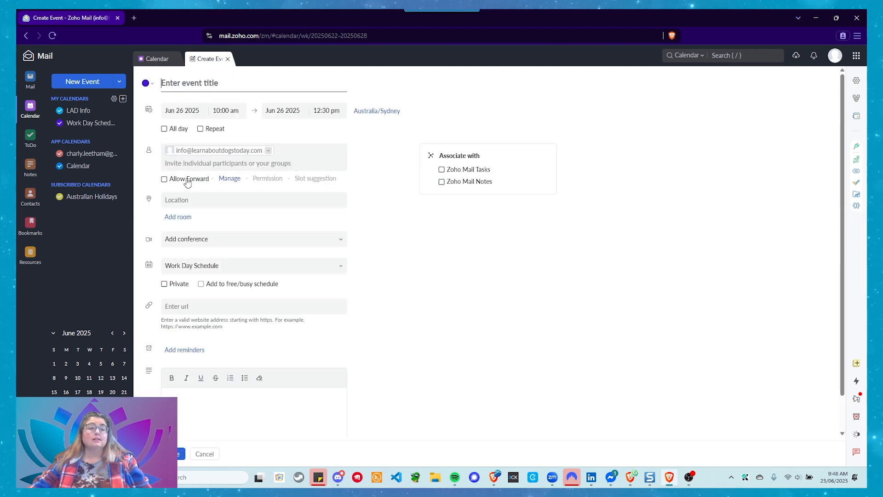
- Make the new event repeat on week days only, title it "Client Work", and save it
{"action": "left_click", "coordinate": [201, 129]}
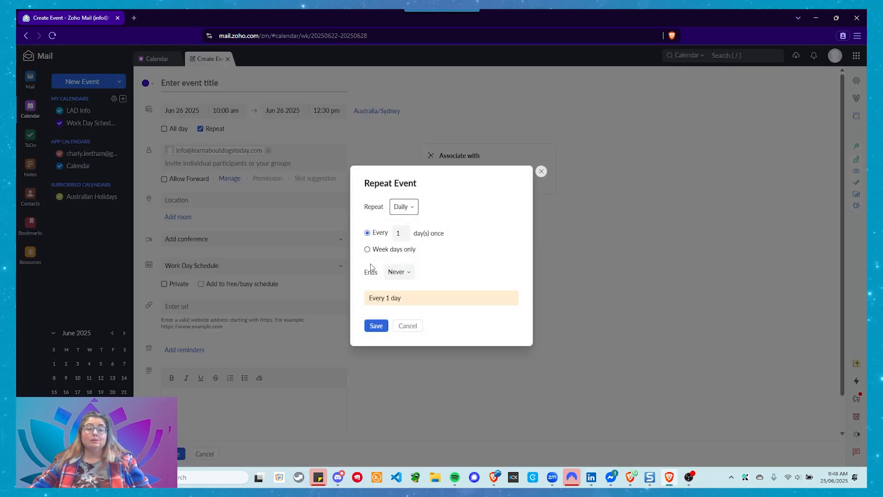
{"action": "left_click", "coordinate": [367, 250]}
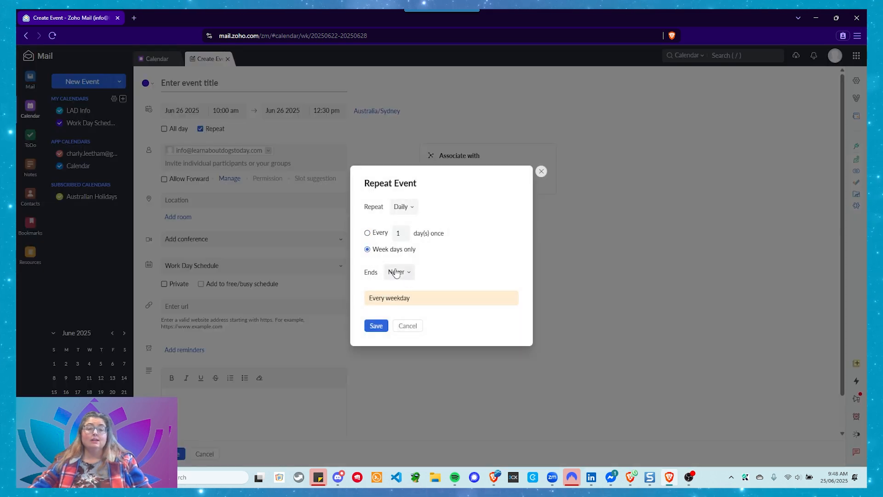
{"action": "left_click", "coordinate": [379, 325]}
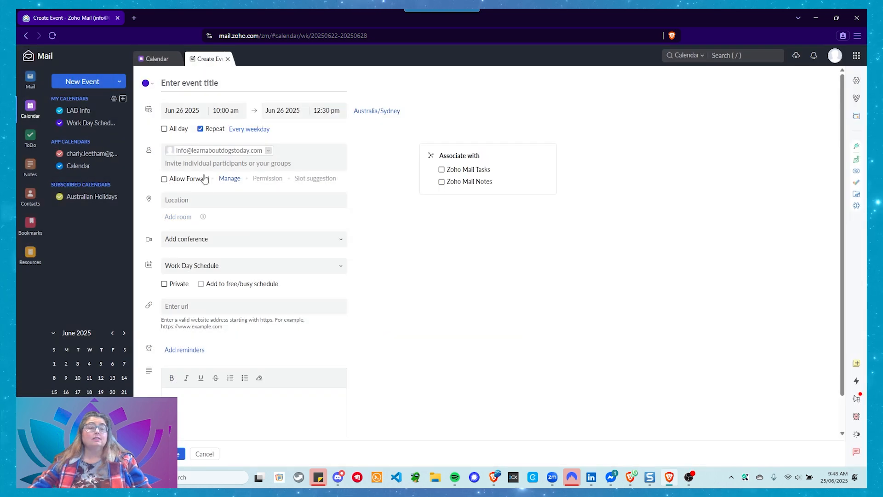
{"action": "type", "text": "Client Work"}
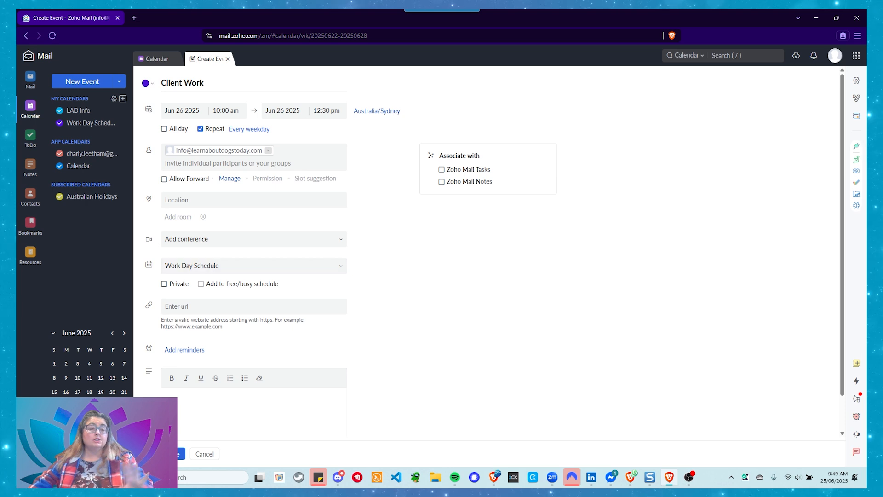
{"action": "left_click", "coordinate": [179, 454]}
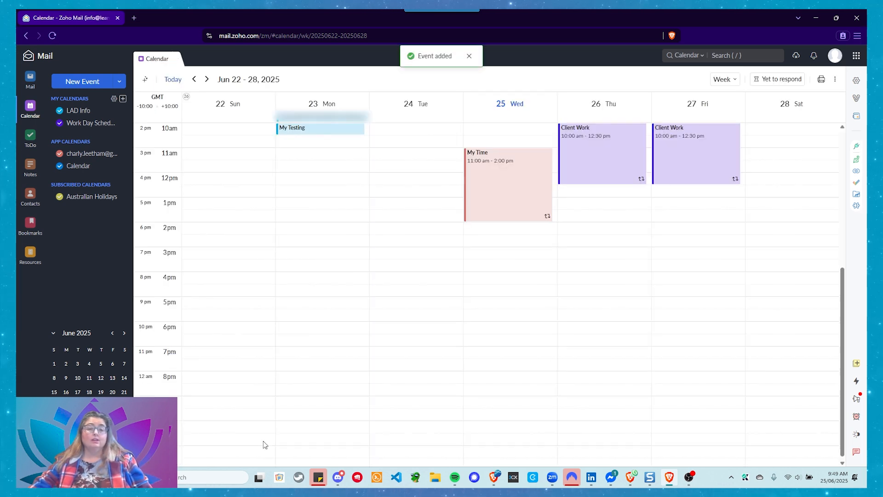
- Start a Work Day Schedule event on Thursday, Jun 26 2025 from 12:30 pm to 01:00 pm
{"action": "scroll", "coordinate": [567, 243], "scroll_direction": "up", "scroll_amount": 3}
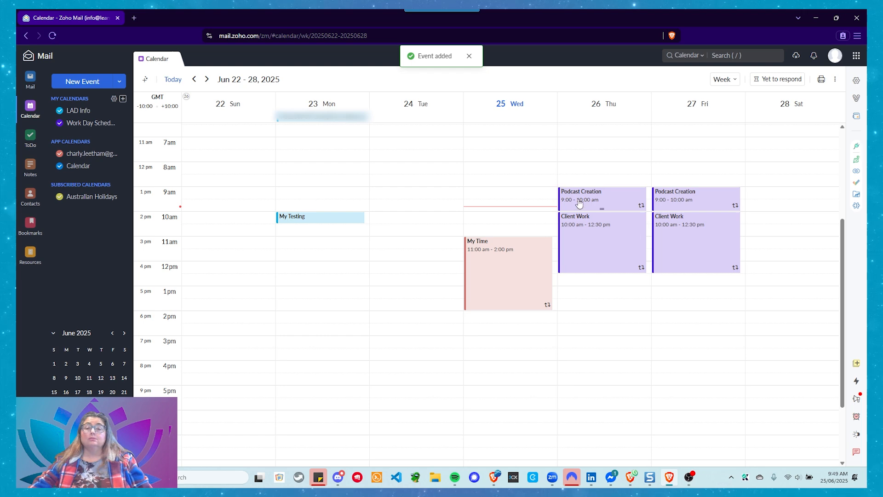
{"action": "left_click", "coordinate": [578, 282]}
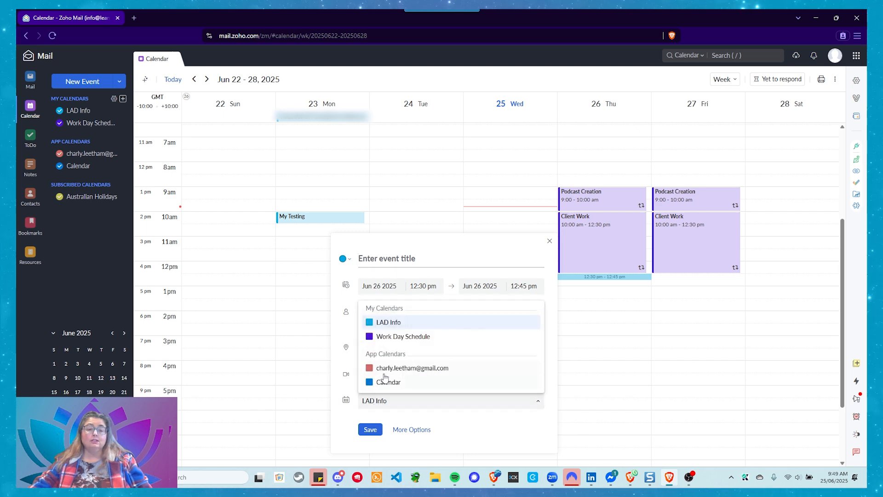
{"action": "left_click", "coordinate": [383, 337]}
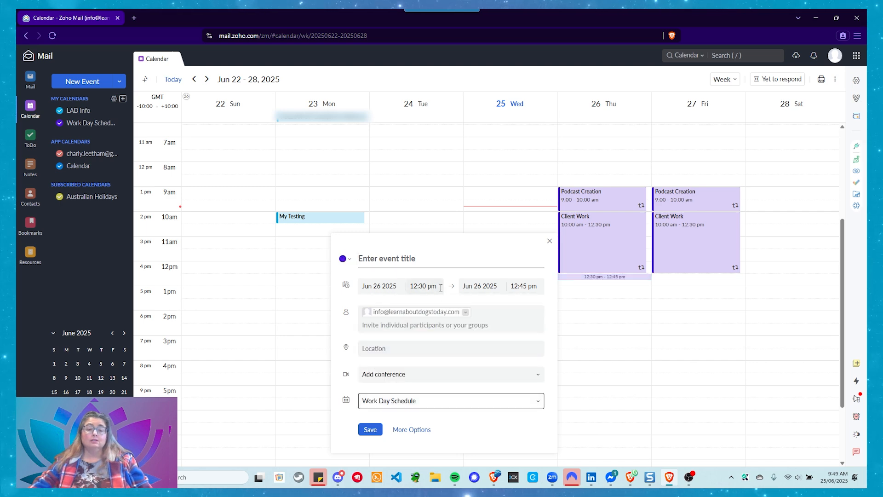
{"action": "left_click", "coordinate": [527, 287]}
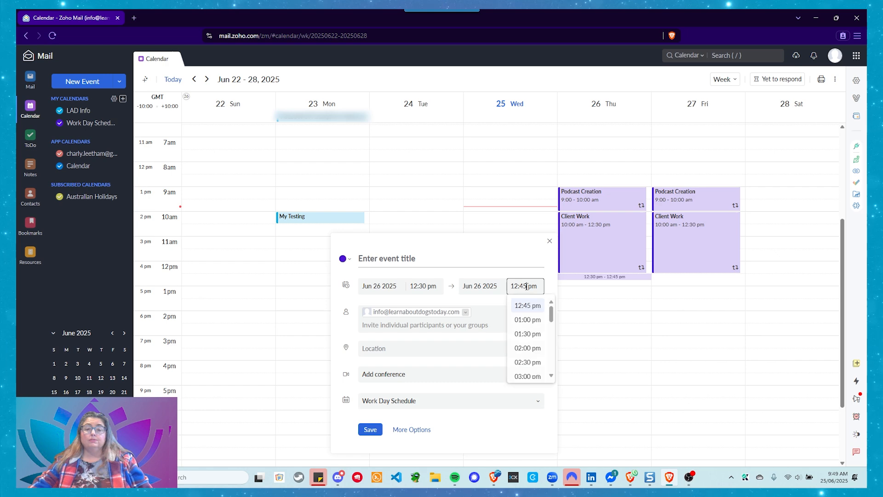
{"action": "left_click", "coordinate": [531, 319]}
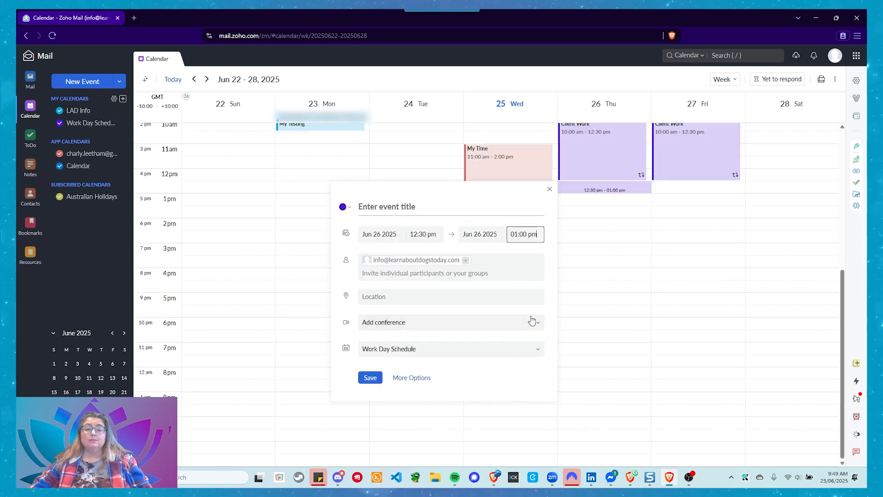
- Title the 12:30 pm to 01:00 pm event "Walk", make it repeat on week days only, and save it
{"action": "left_click", "coordinate": [388, 208]}
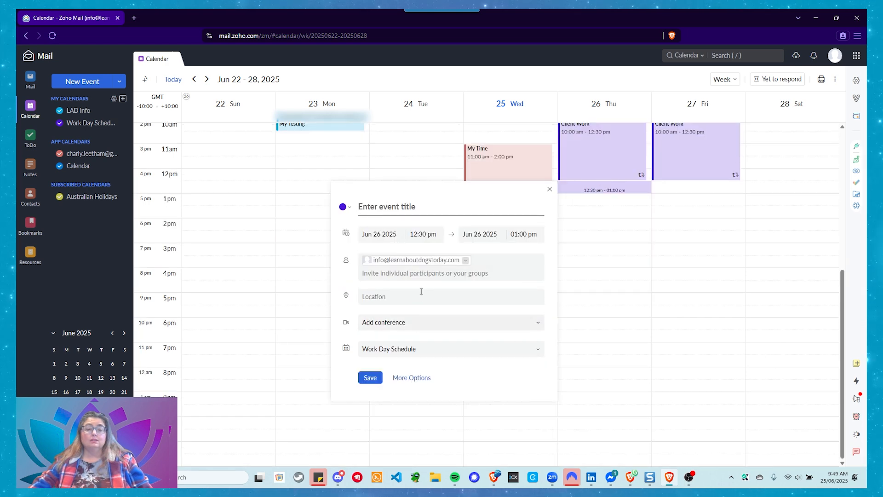
{"action": "type", "text": "Walk"}
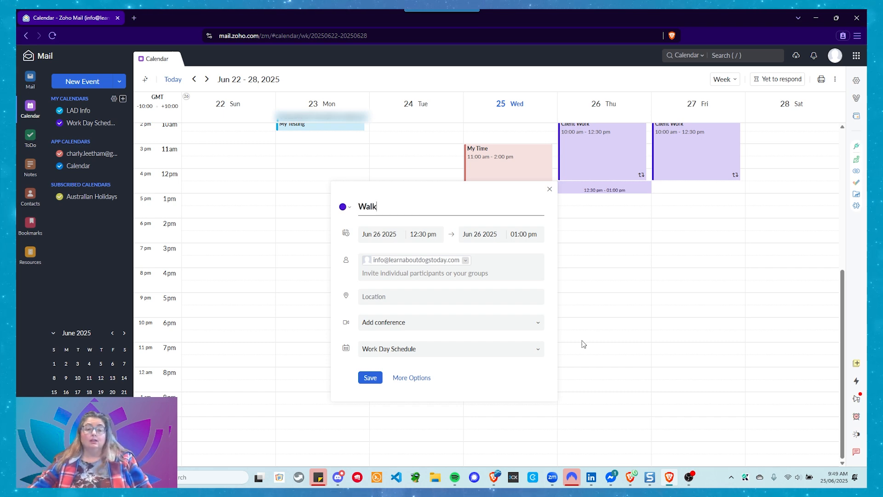
{"action": "left_click", "coordinate": [410, 378]}
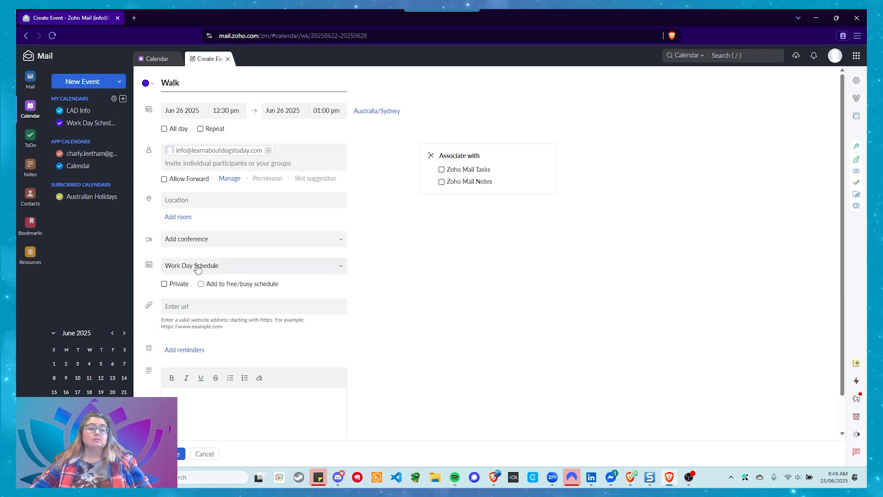
{"action": "left_click", "coordinate": [201, 129]}
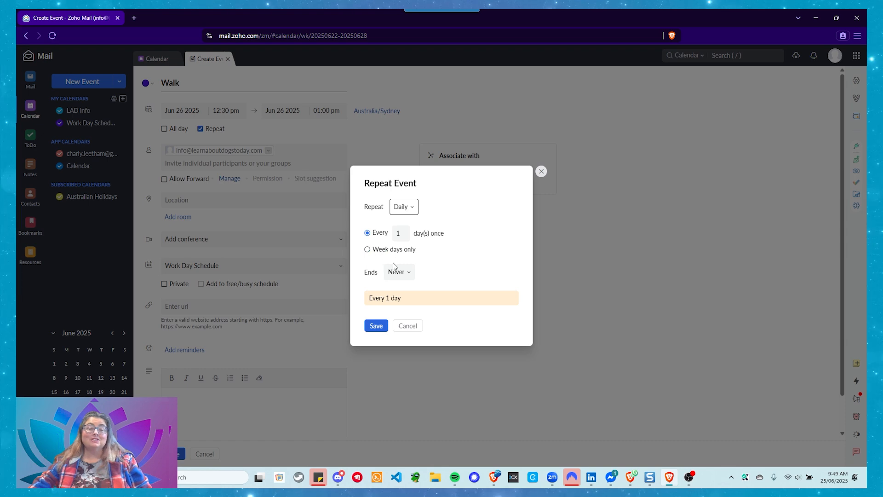
{"action": "left_click", "coordinate": [367, 249]}
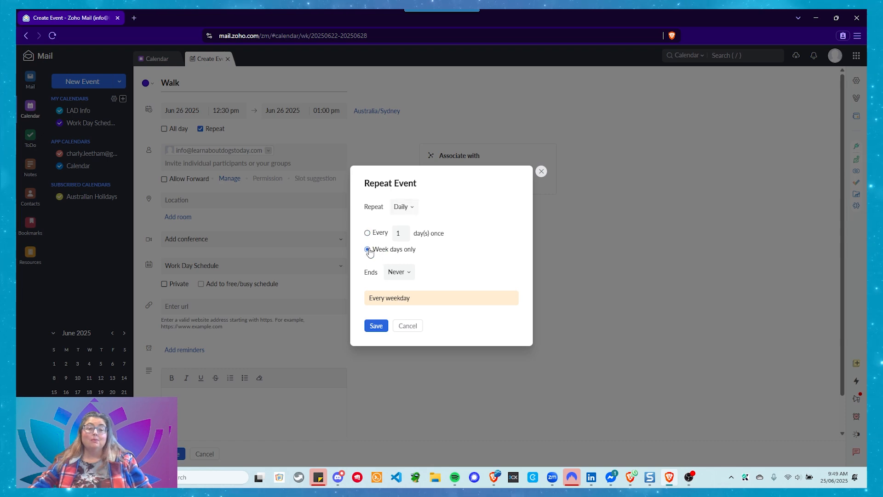
{"action": "left_click", "coordinate": [376, 326]}
{"action": "left_click", "coordinate": [174, 454]}
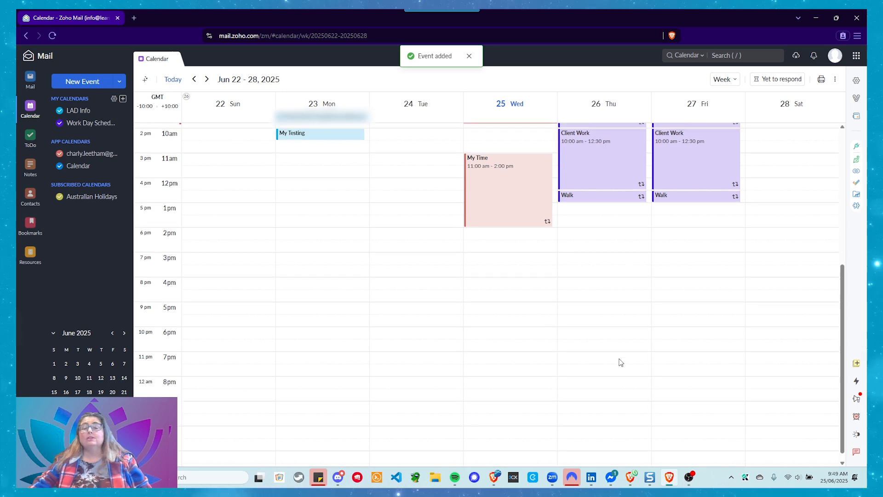
- In the following week, create and save a LAD Info event on Jun 30 2025, 10:30 am to 11:00 am, titled as a meeting with a named contact
{"action": "scroll", "coordinate": [619, 361], "scroll_direction": "up", "scroll_amount": 2}
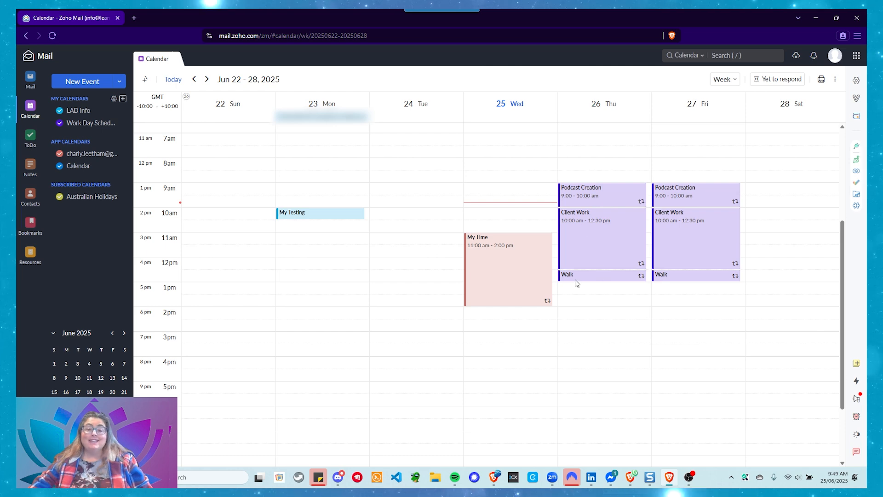
{"action": "left_click", "coordinate": [206, 79]}
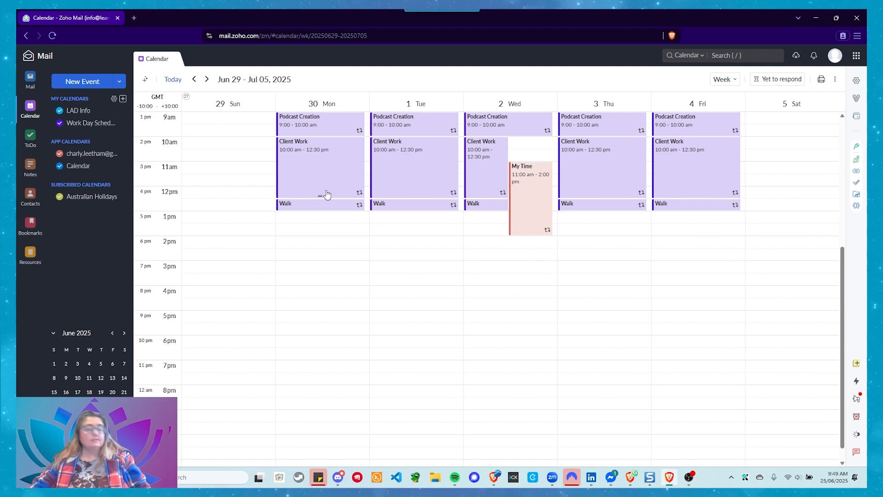
{"action": "left_click", "coordinate": [366, 158]}
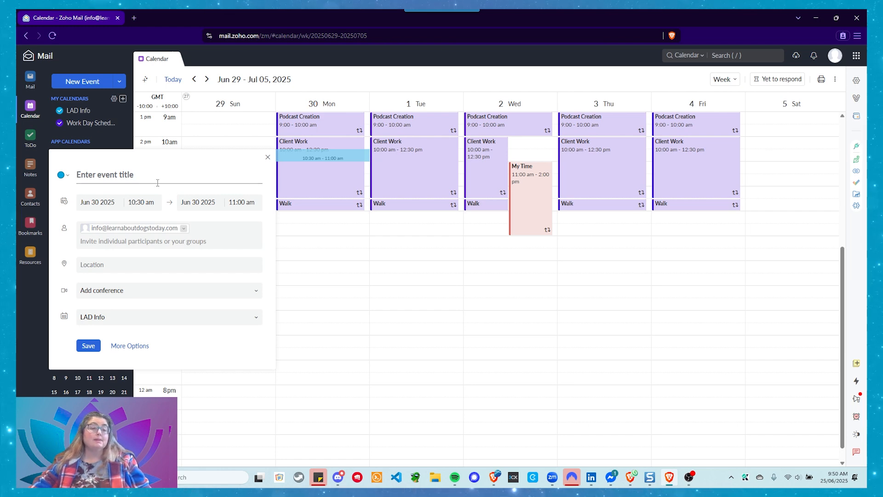
{"action": "type", "text": "Me"}
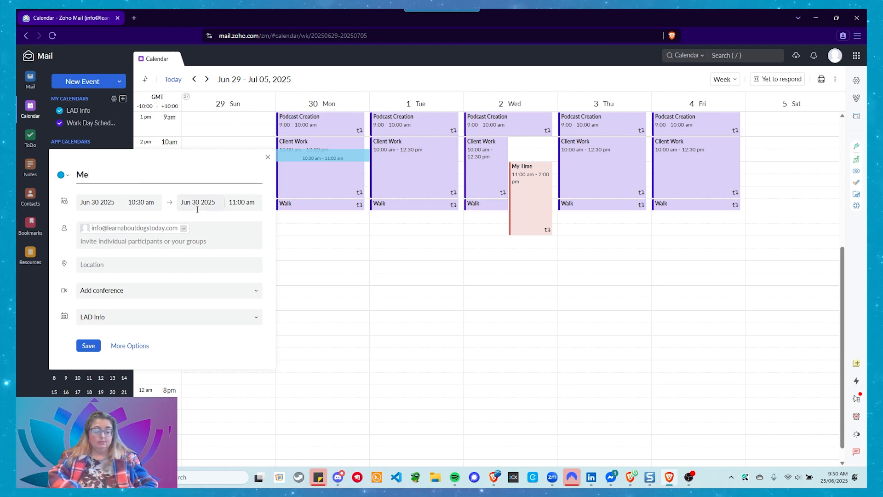
{"action": "type", "text": "eting with Joe"}
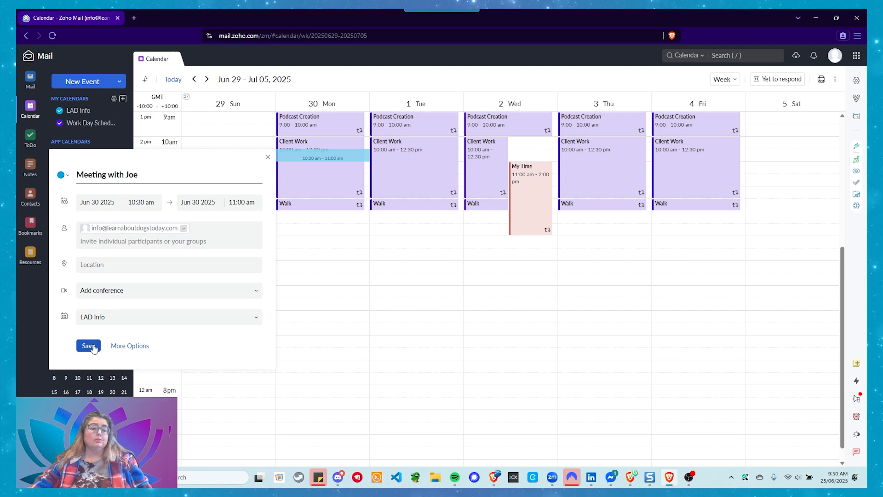
{"action": "left_click", "coordinate": [133, 346]}
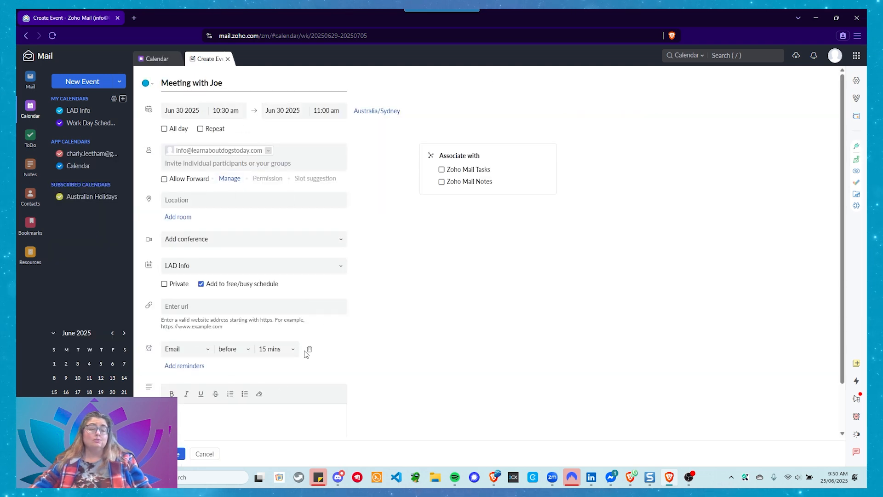
{"action": "left_click", "coordinate": [182, 454]}
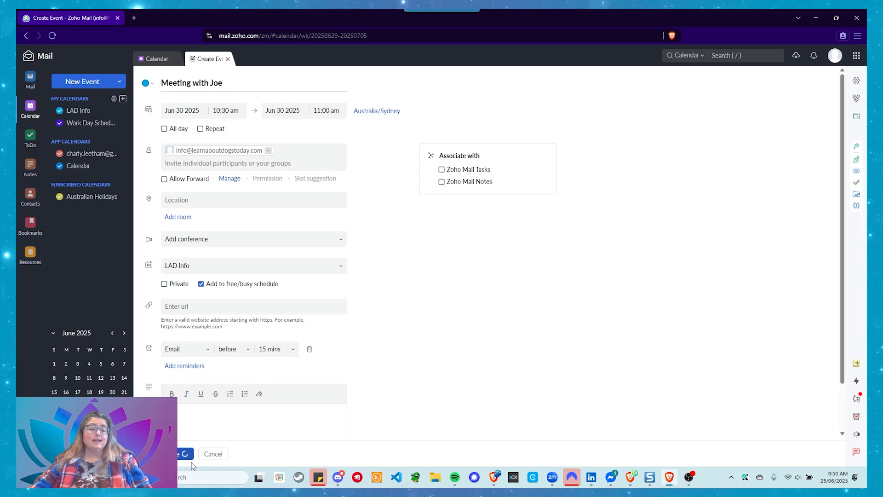